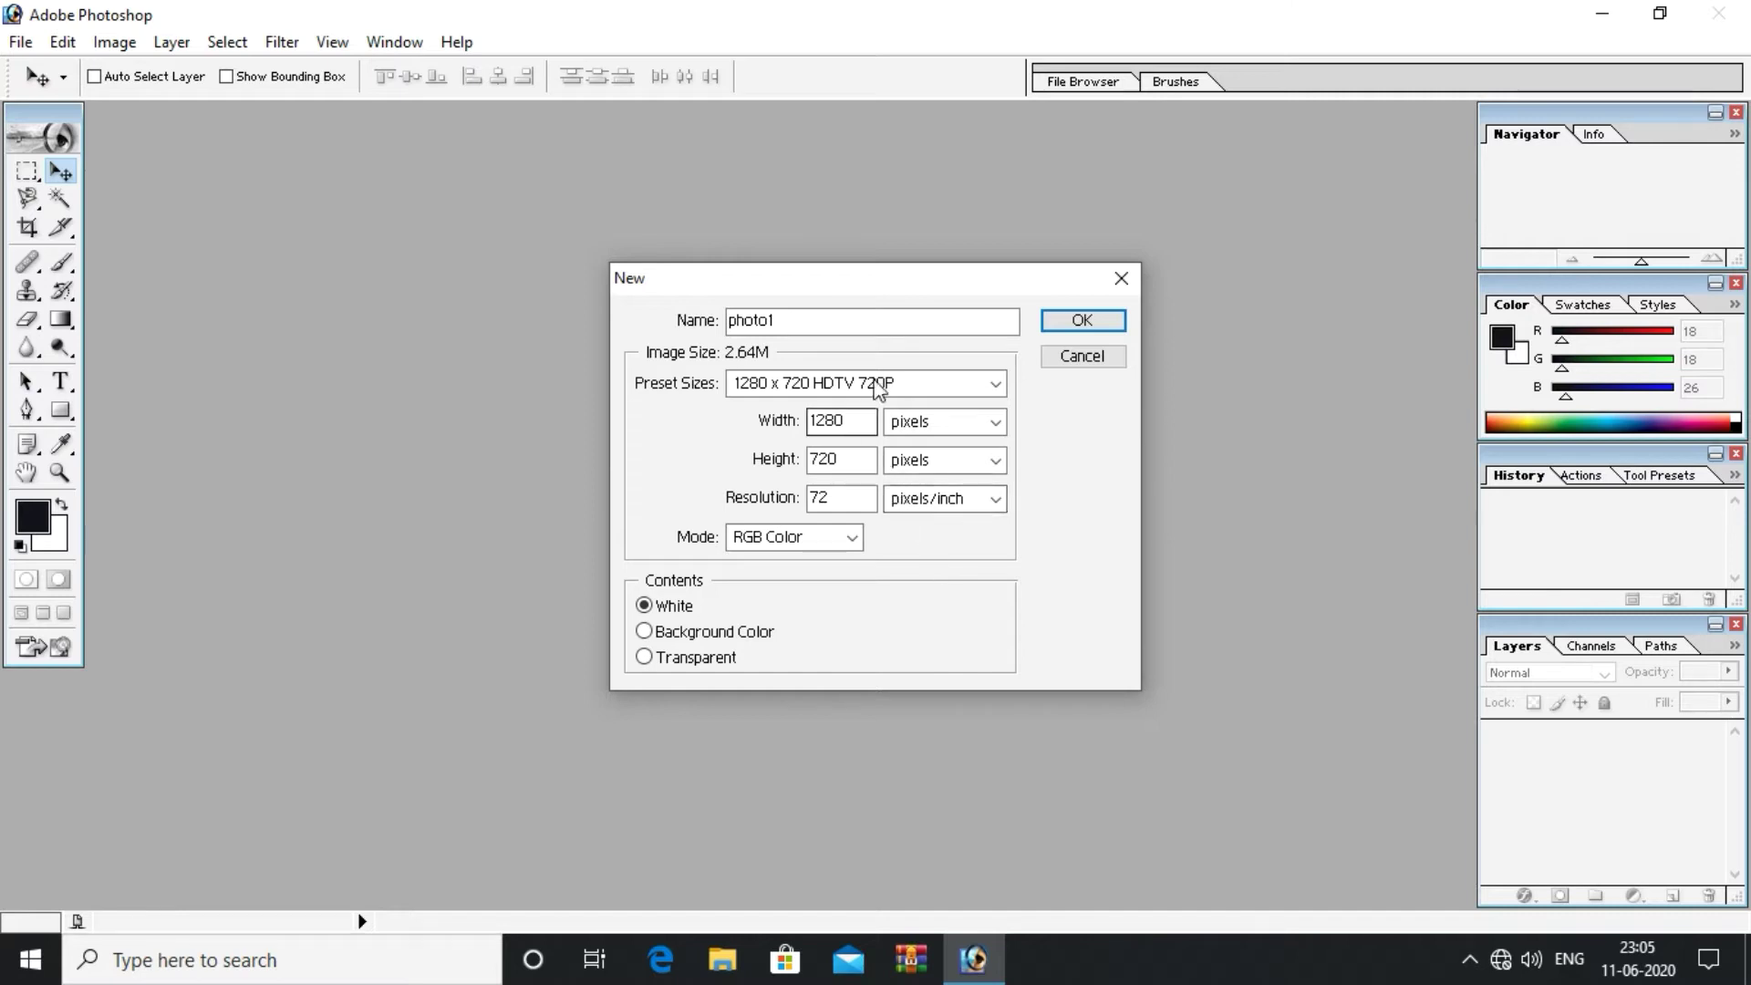
double_click(853, 419)
left_click(855, 458)
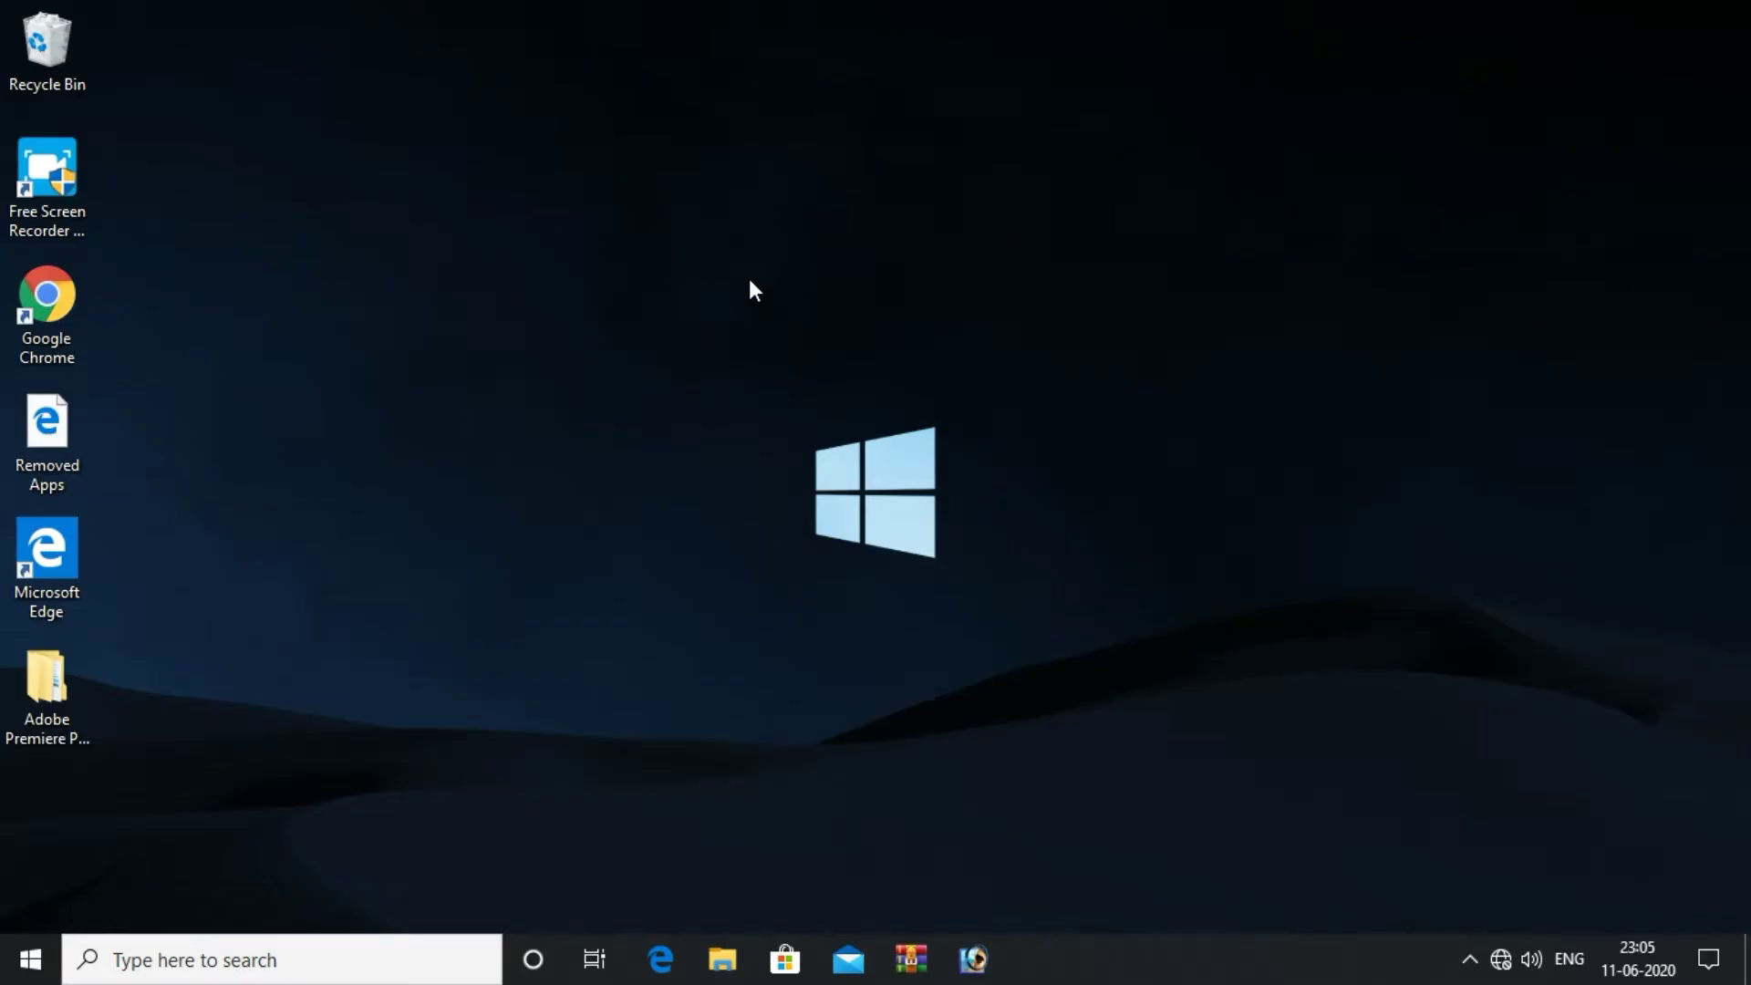
- Switch to Adobe Photoshop and start a new document named photo1
left_click(987, 945)
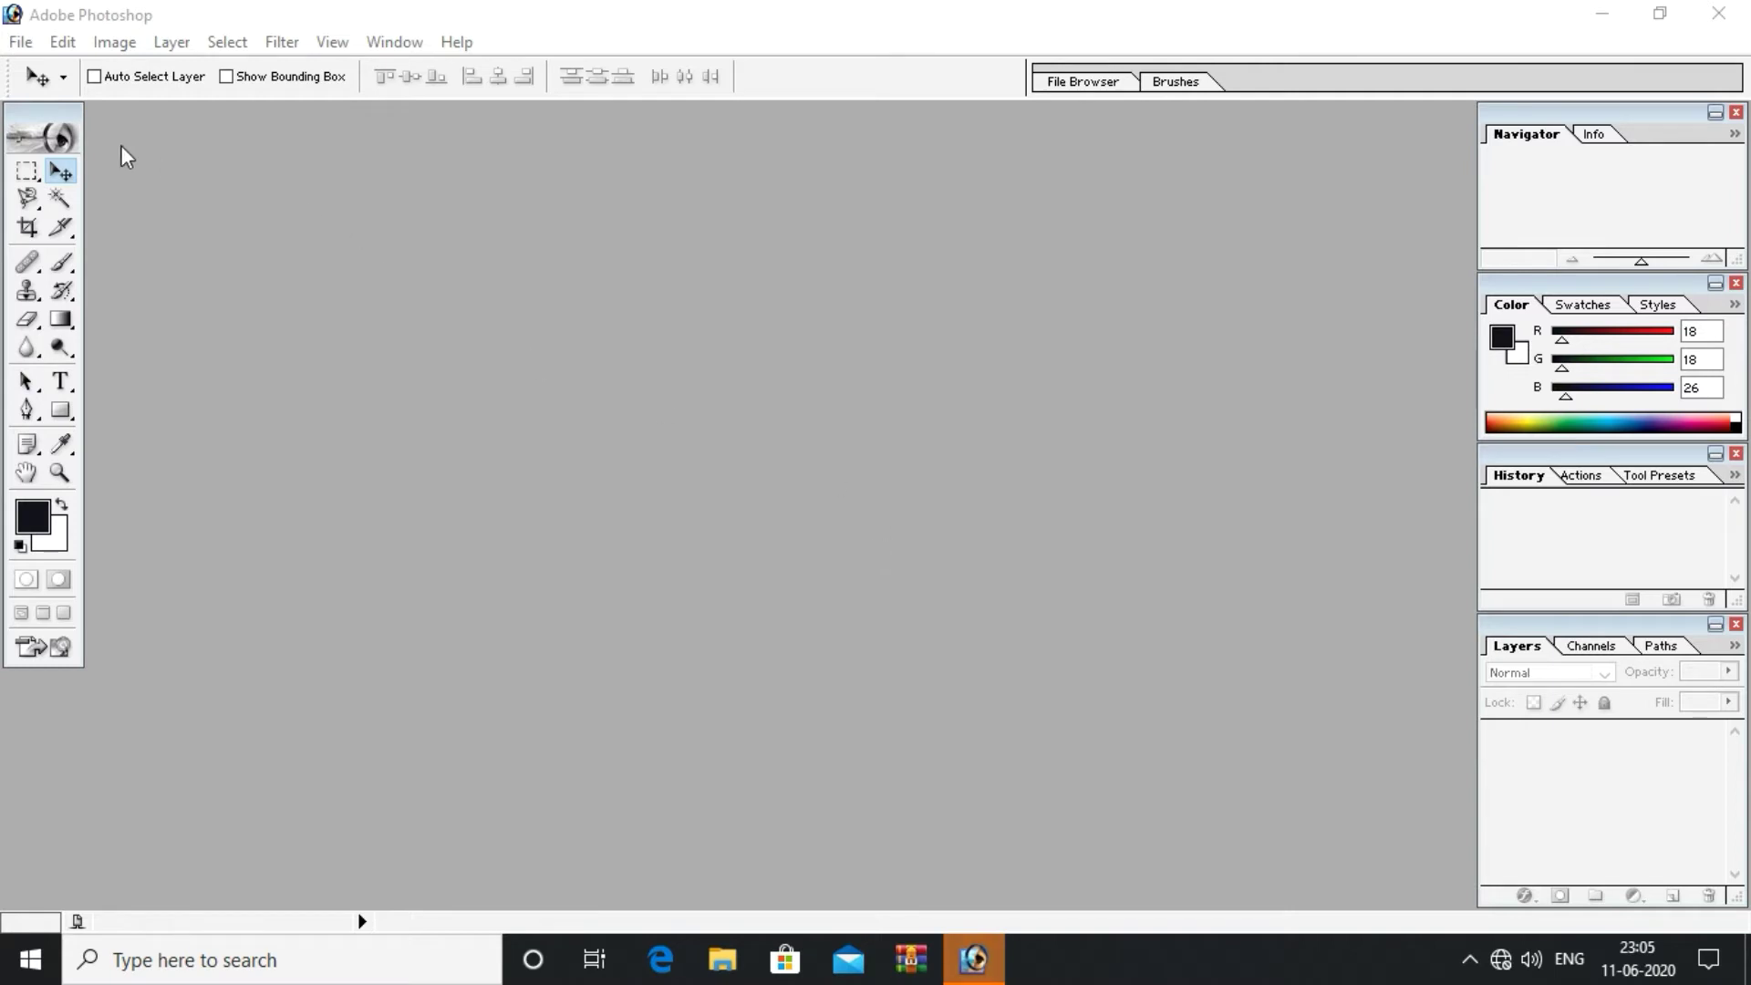
left_click(22, 43)
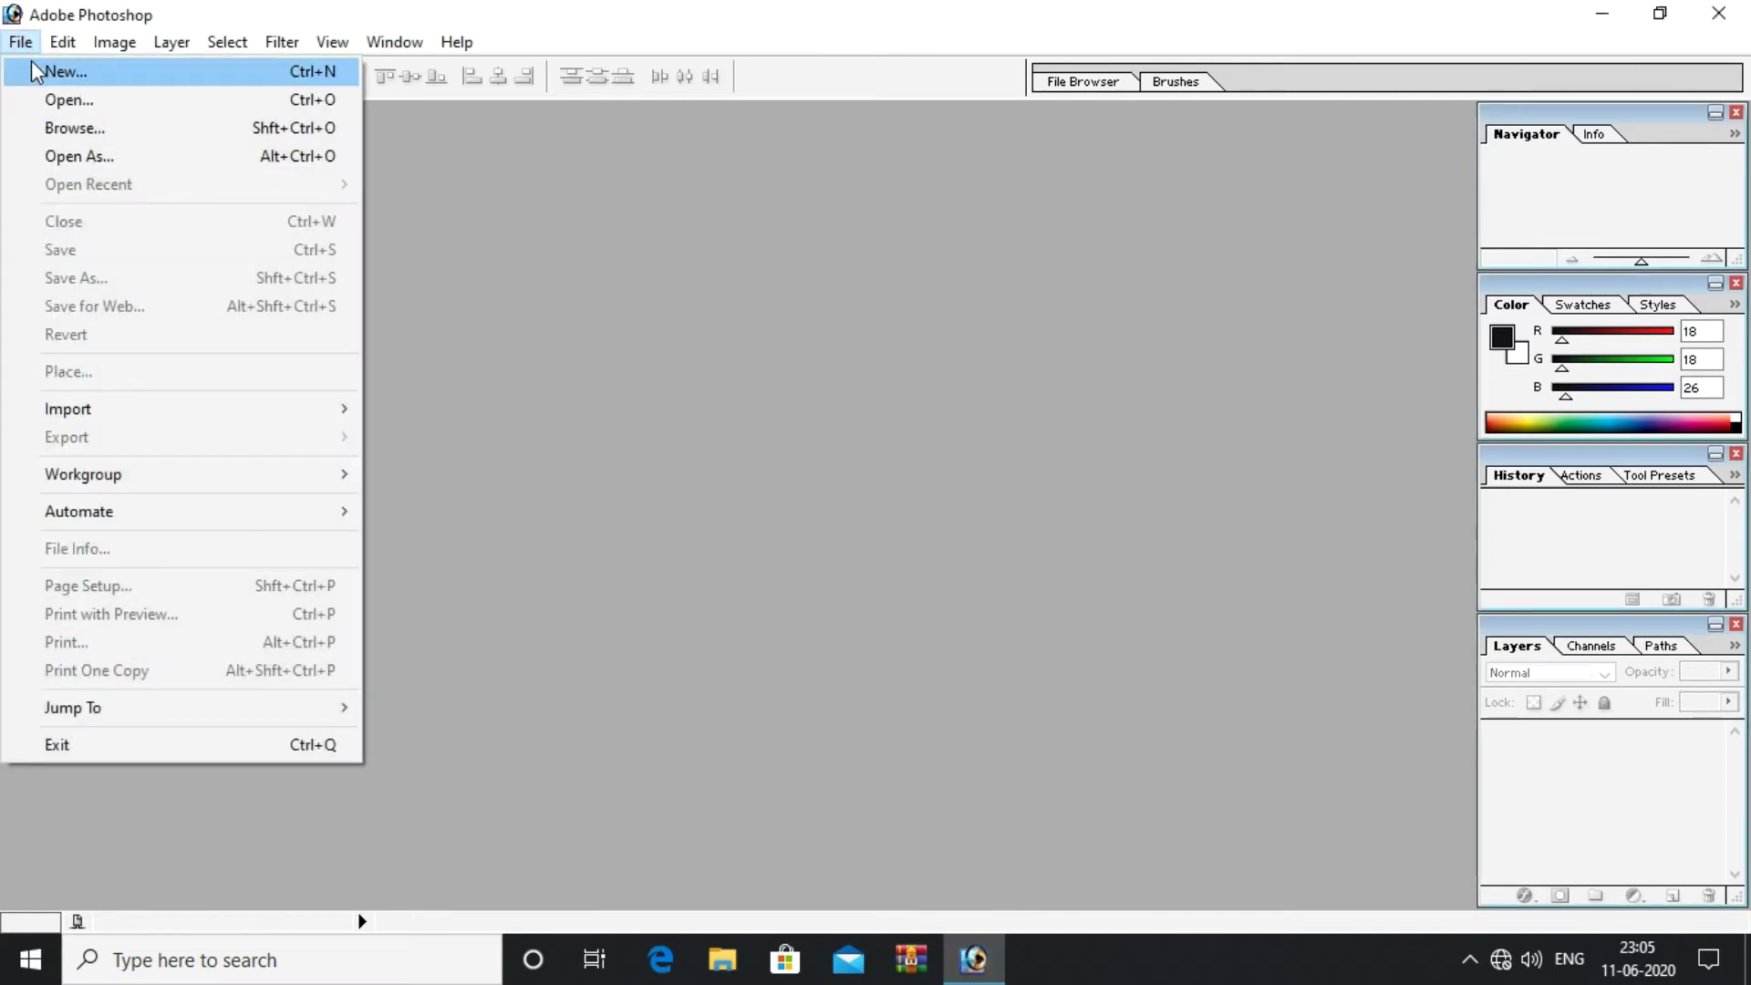
left_click(64, 71)
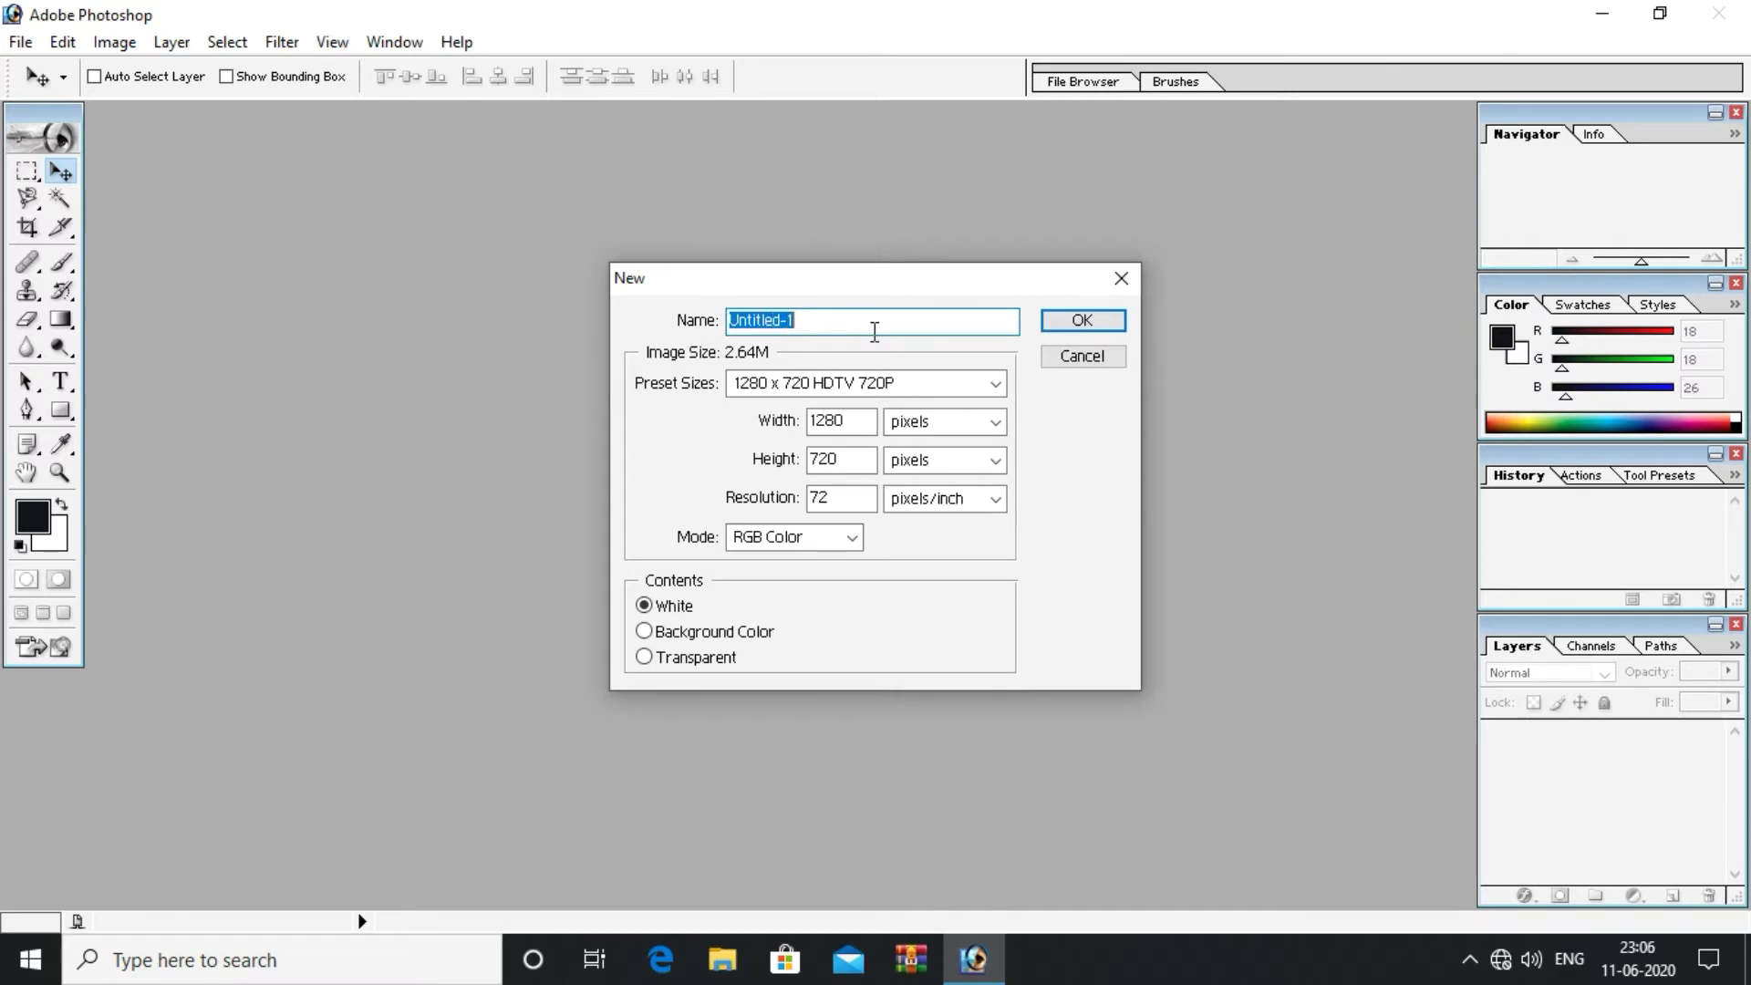
type("photo1")
- Choose the Custom preset size for the new document
left_click(924, 392)
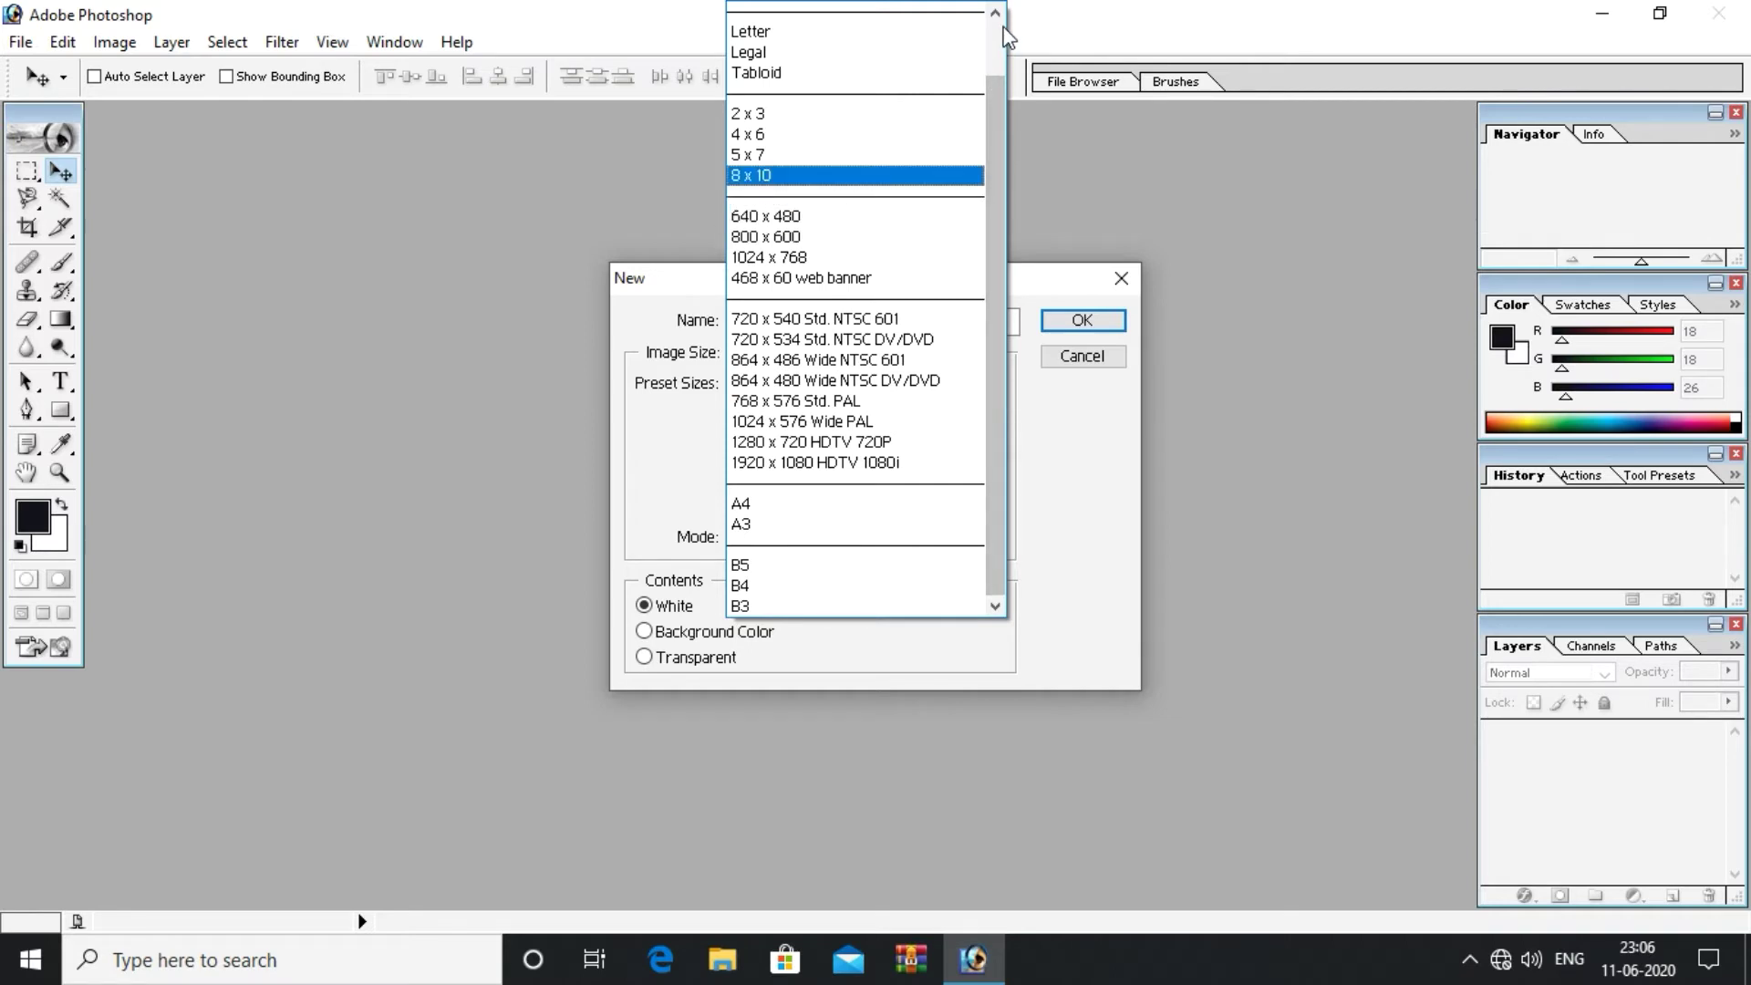
scroll(1008, 36, "up", 1)
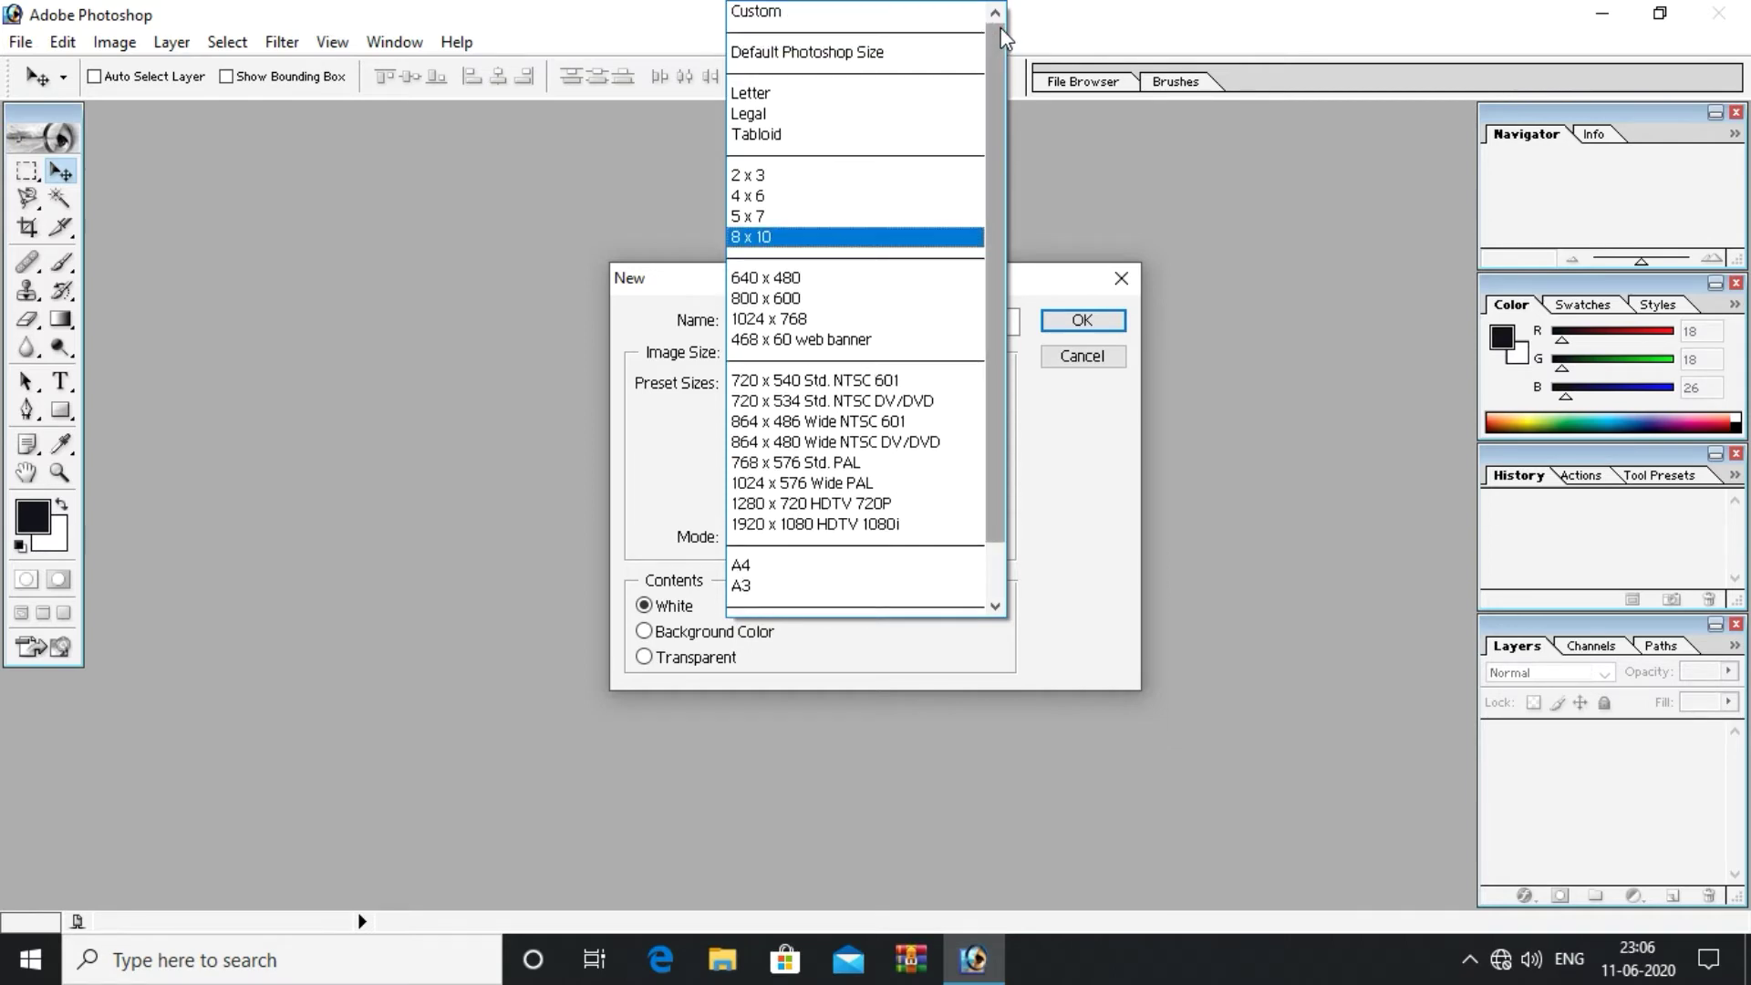
left_click(778, 14)
left_click(808, 421)
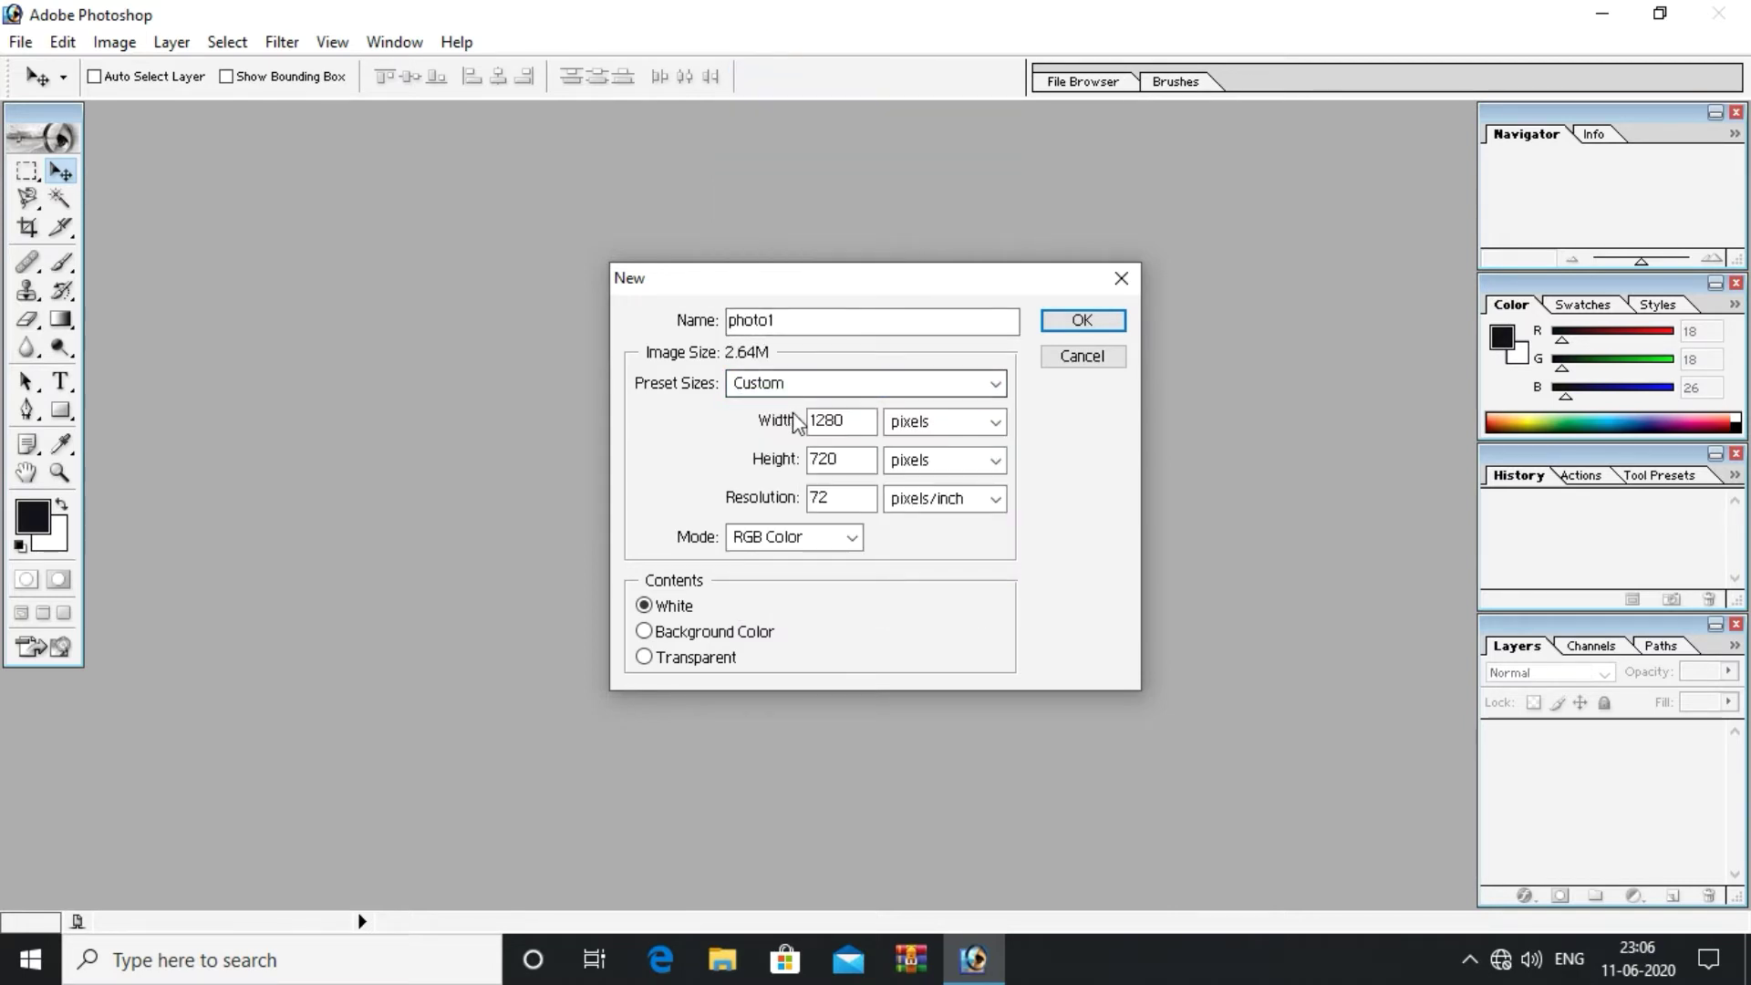
left_click(860, 459)
left_click(858, 466)
- Change the width unit to inches and set the document width to 16 inches
left_click(924, 428)
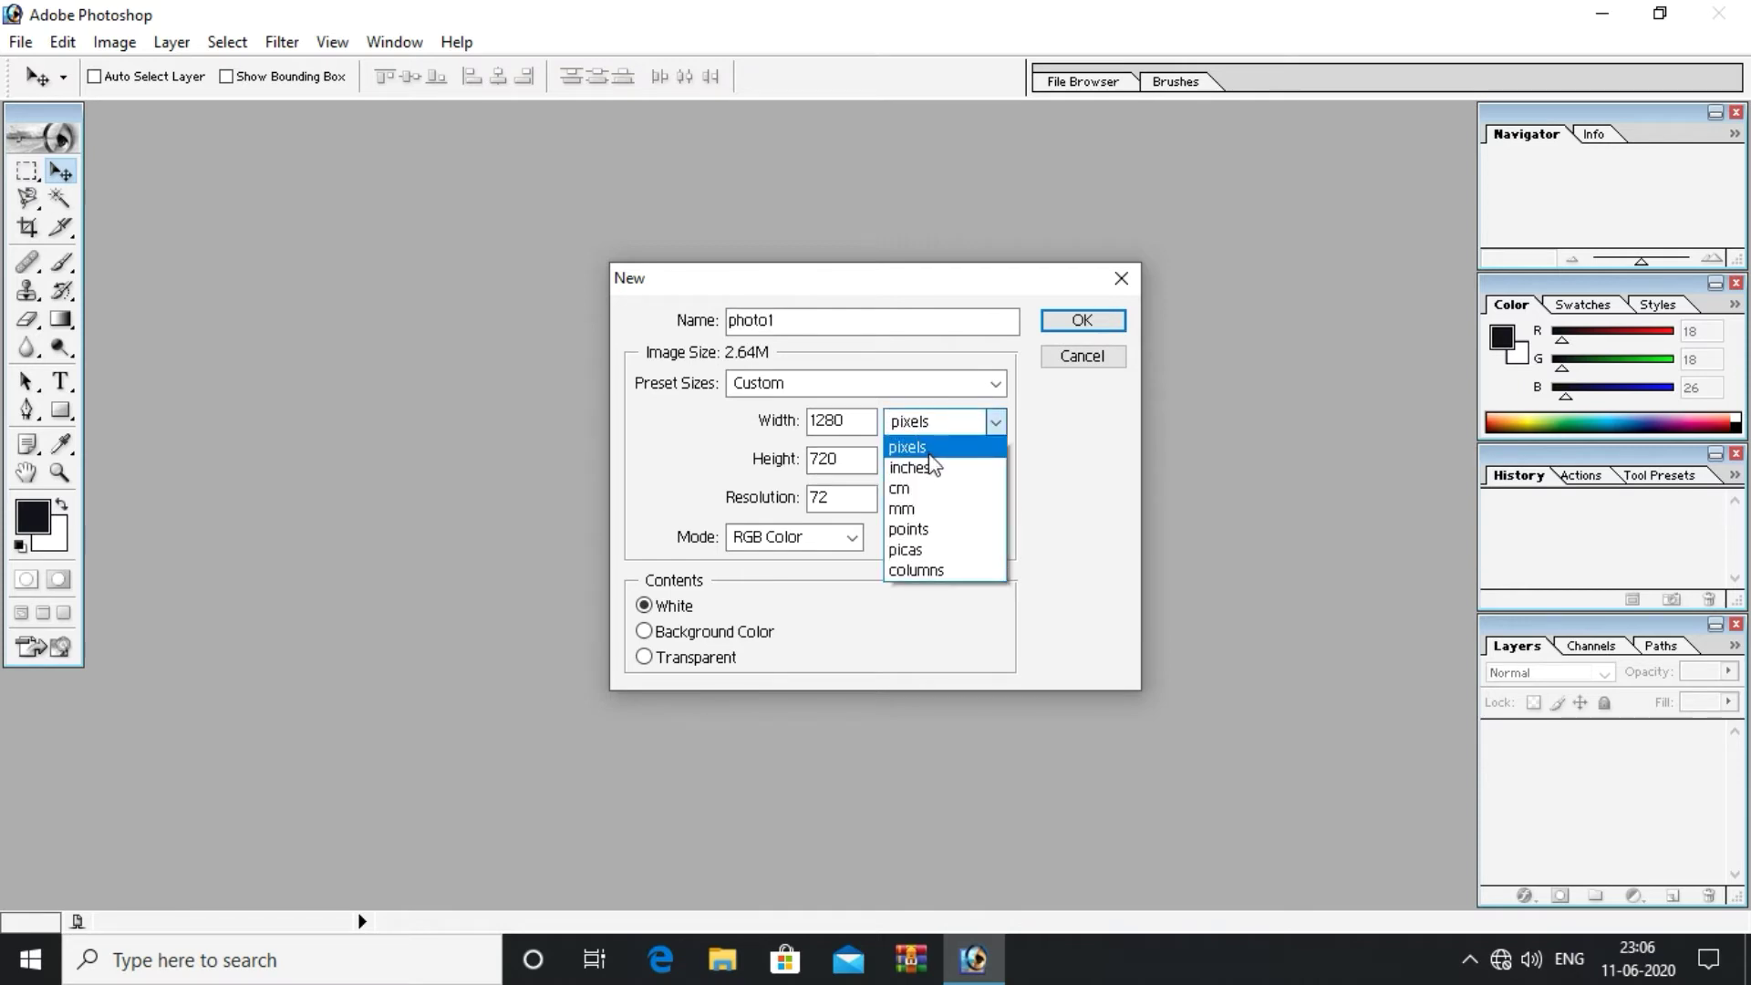
key("Up")
left_click(930, 479)
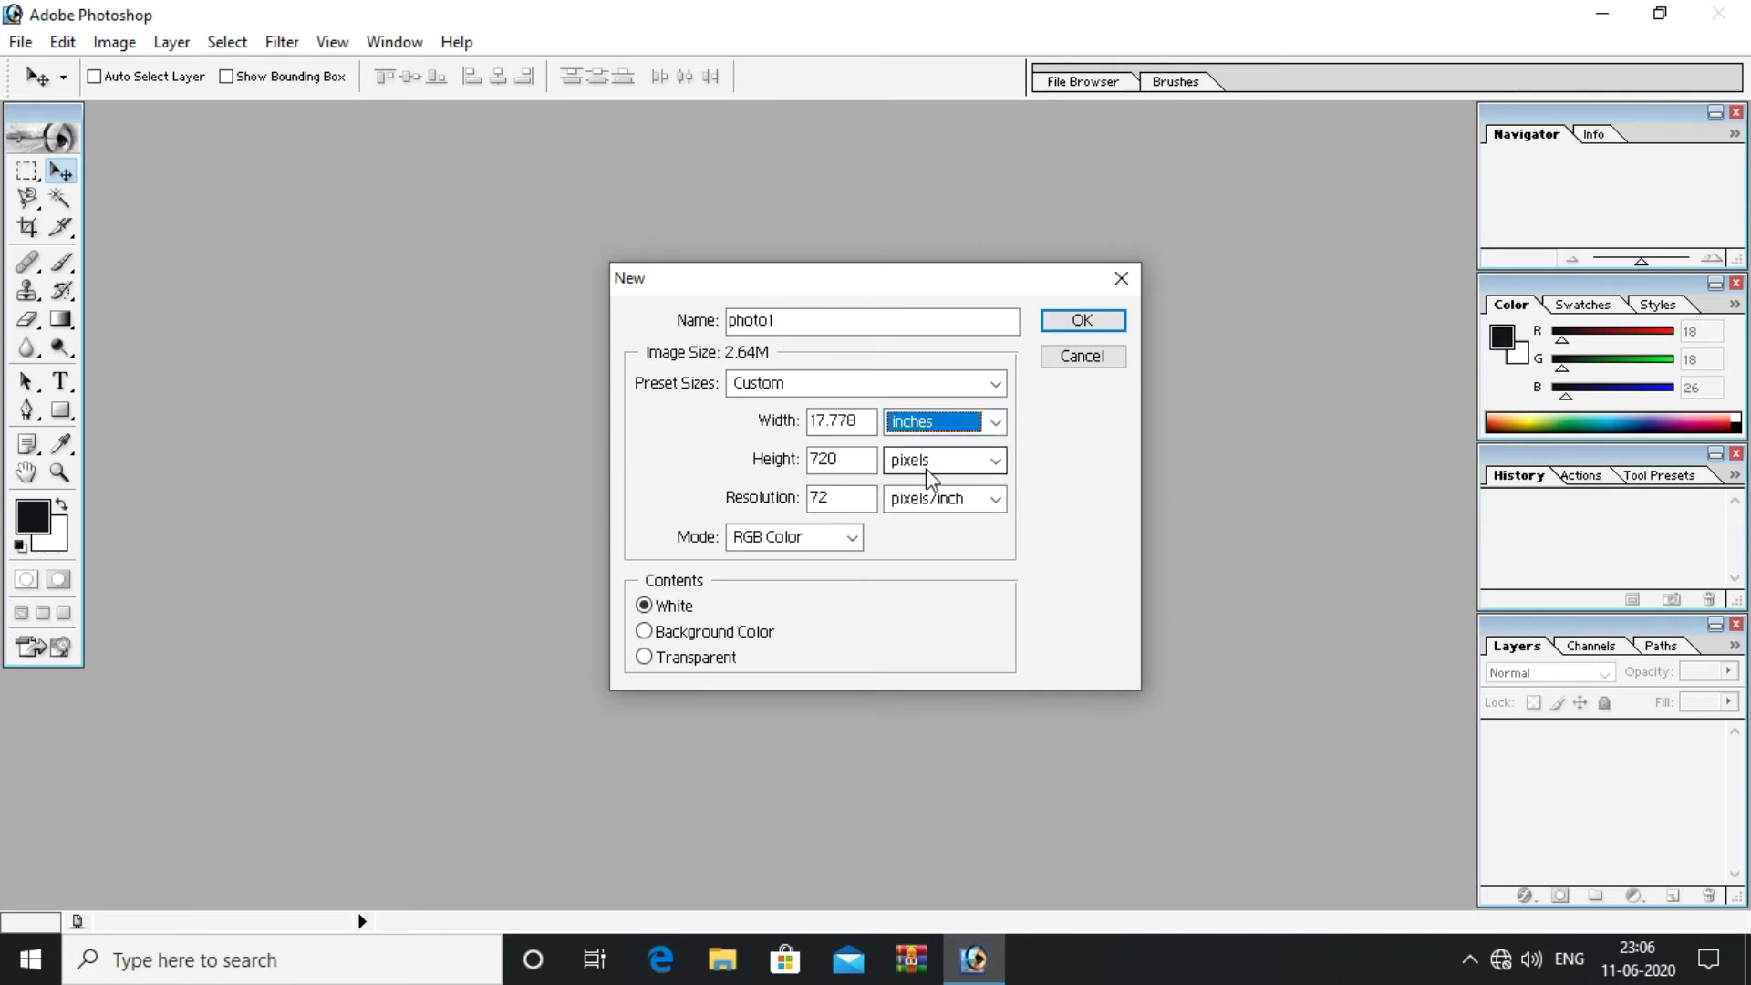
left_click(861, 425)
key("BackSpace")
key("BackSpace")
key("BackSpace")
key("BackSpace")
key("BackSpace")
key("BackSpace")
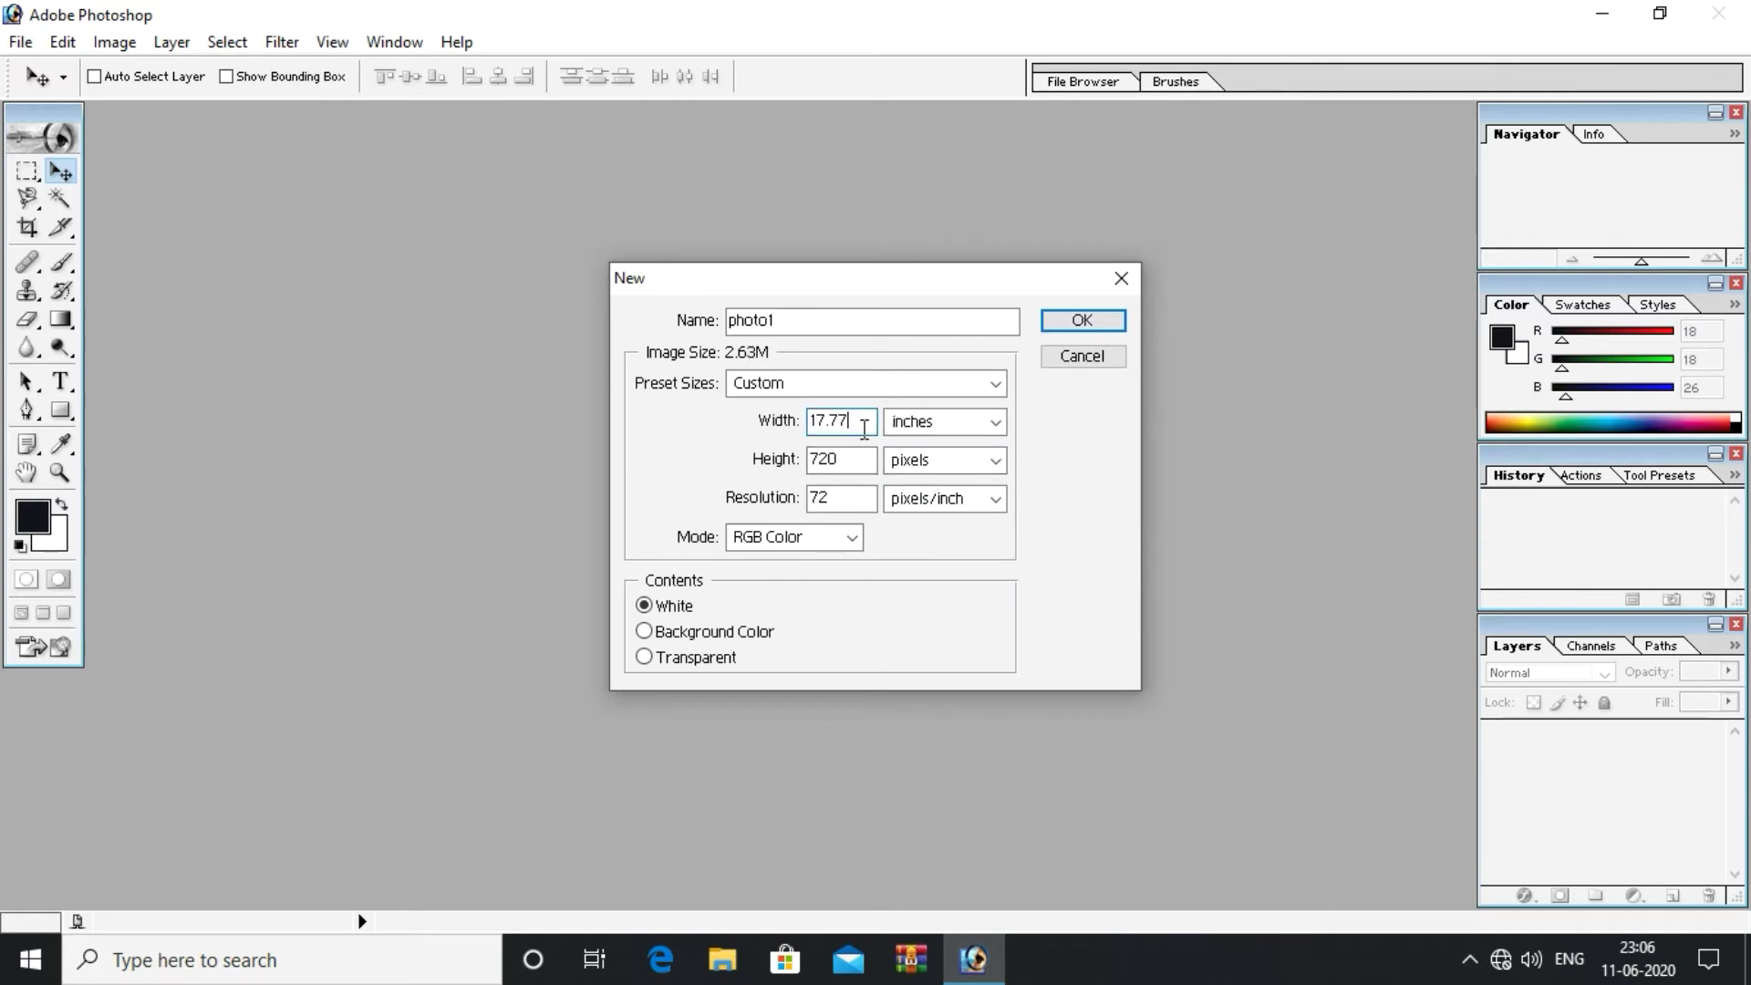
type("16")
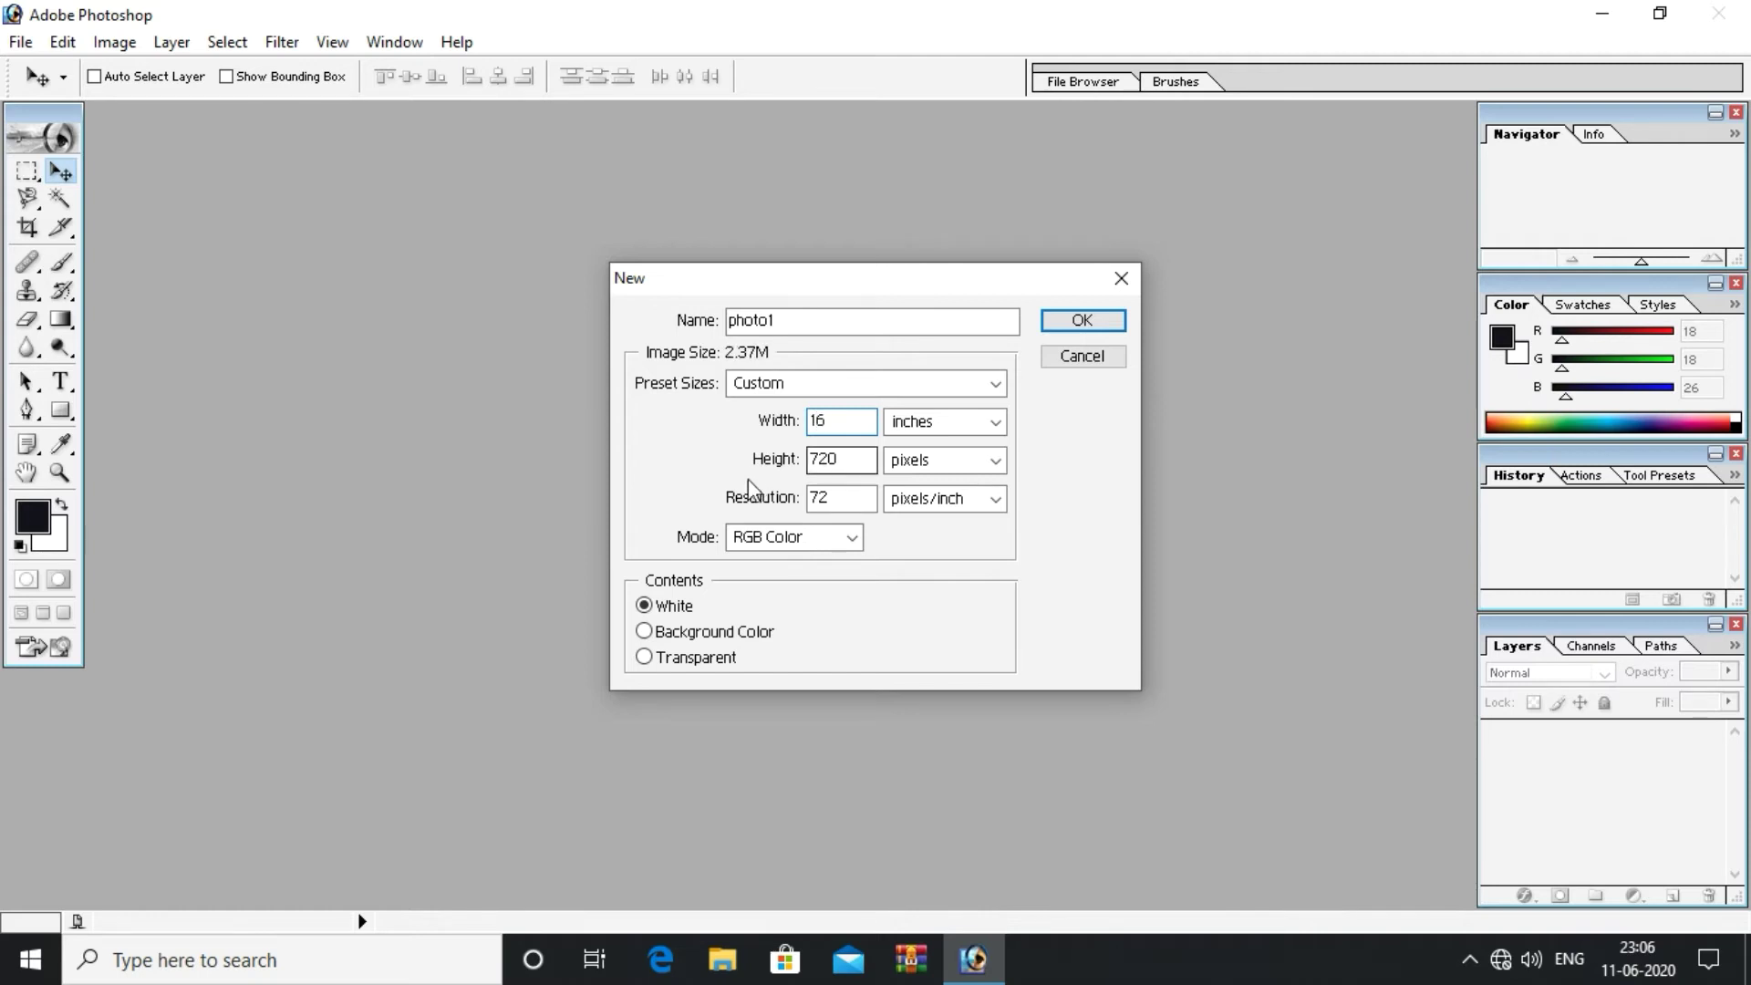
- Change the height unit to inches and set the document height to 9 inches
left_click(935, 463)
left_click(948, 508)
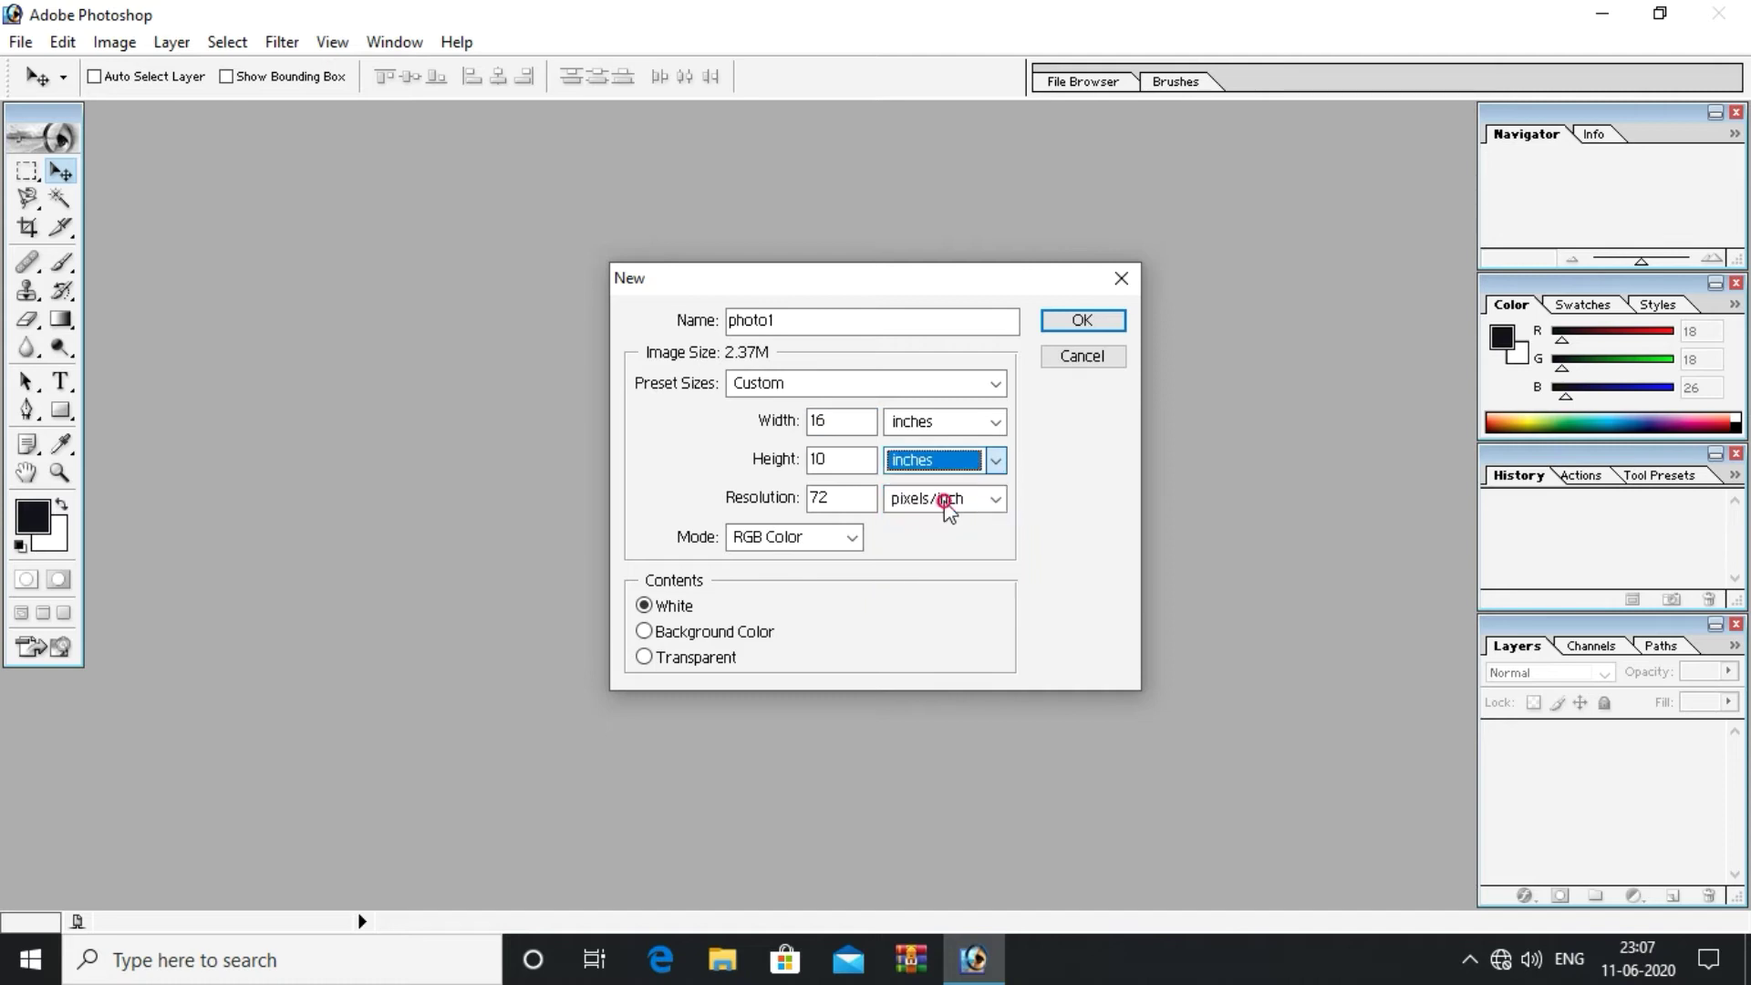
left_click(853, 452)
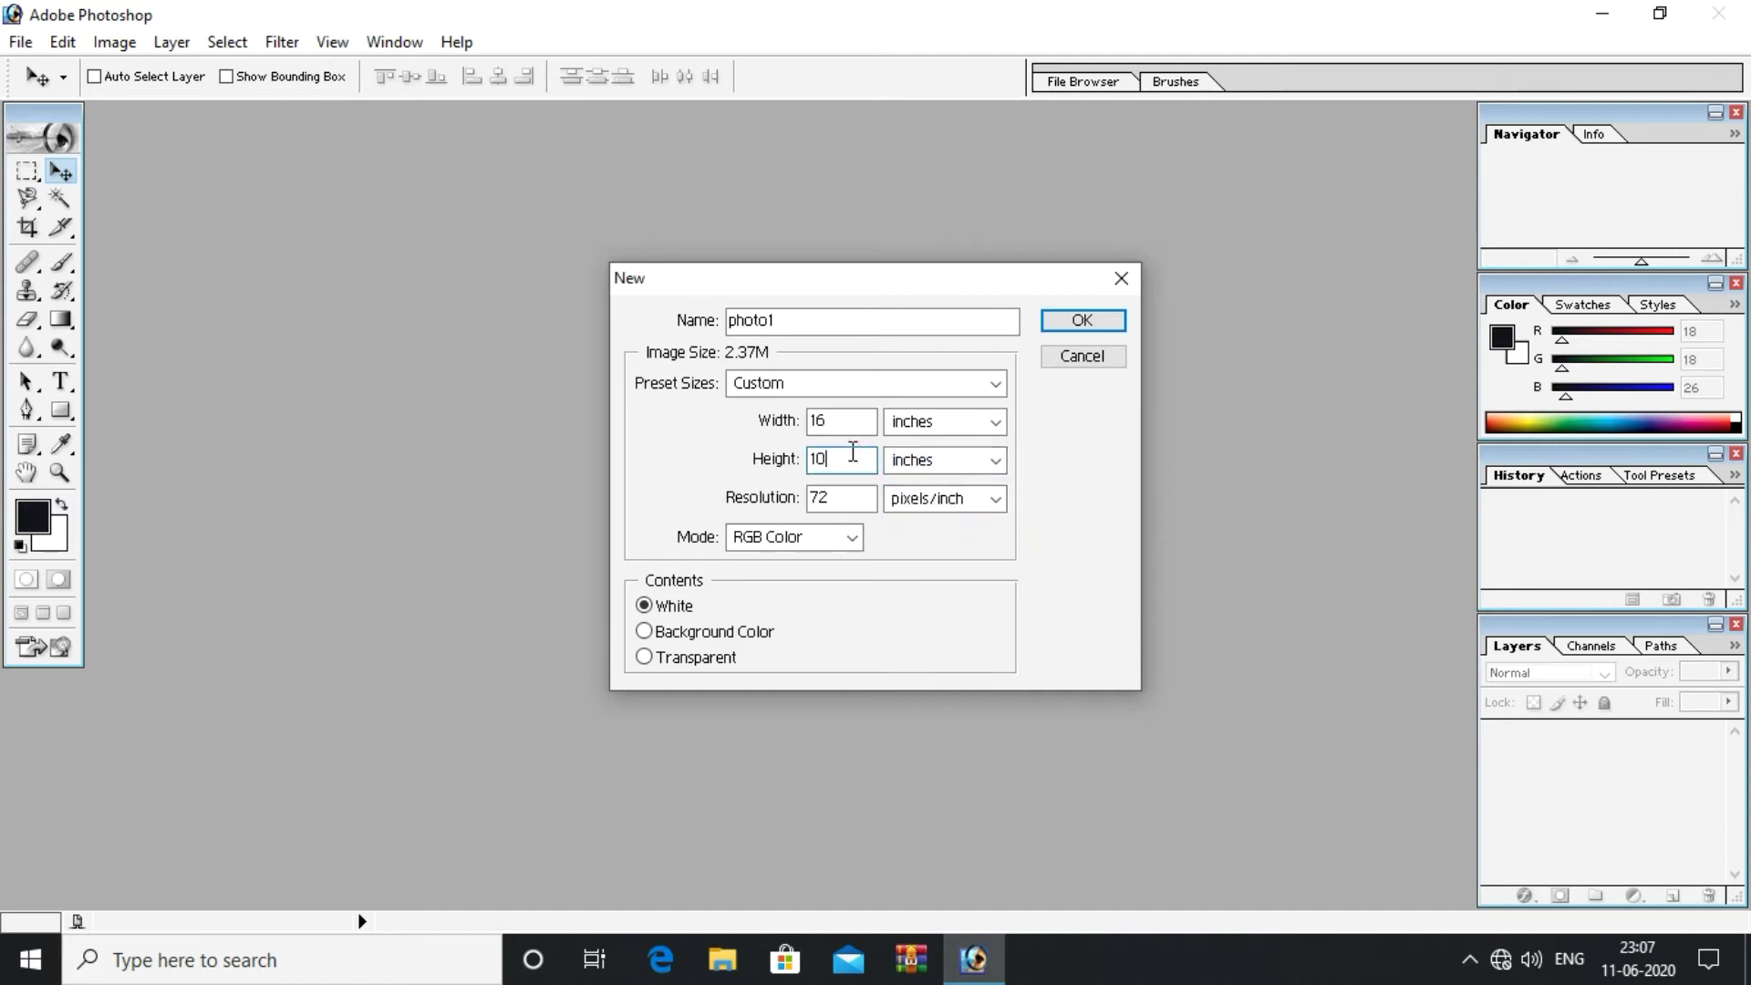
key("BackSpace")
key("BackSpace")
type("9")
- Try resolutions of 100, 50 and 300 pixels/inch for the new document
left_click(840, 500)
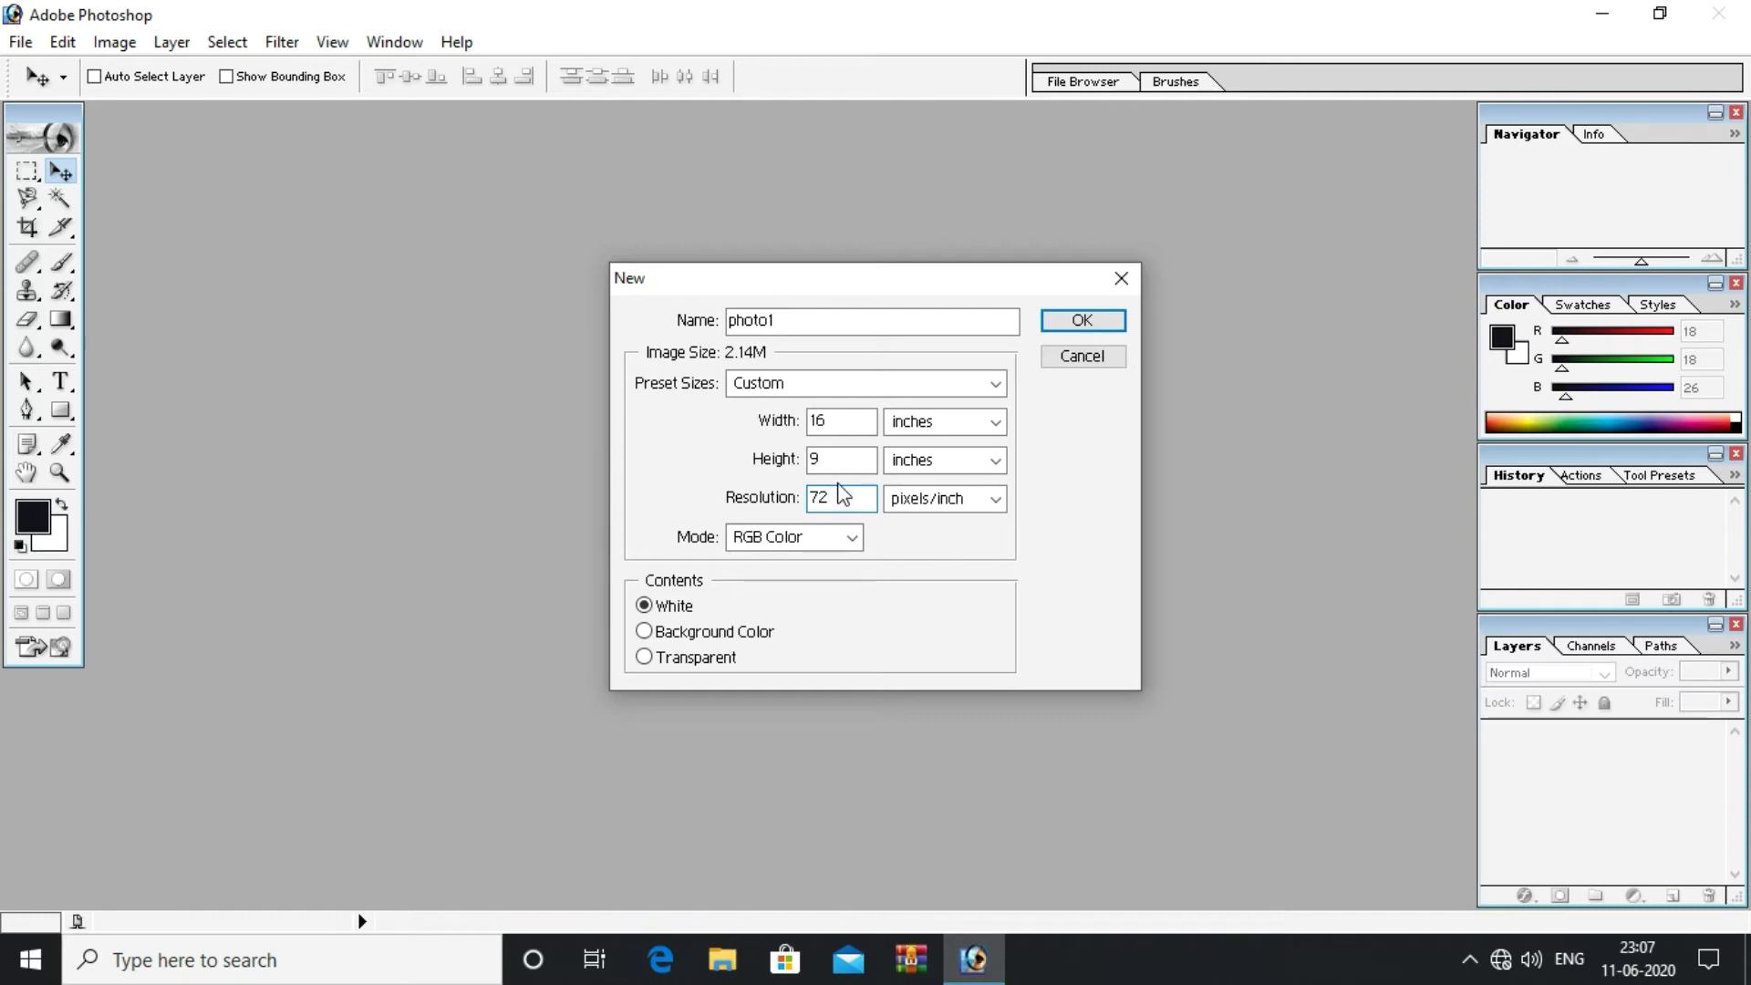
key("BackSpace")
key("BackSpace")
type("100")
key("BackSpace")
key("BackSpace")
key("BackSpace")
type("50")
key("BackSpace")
key("BackSpace")
type("300")
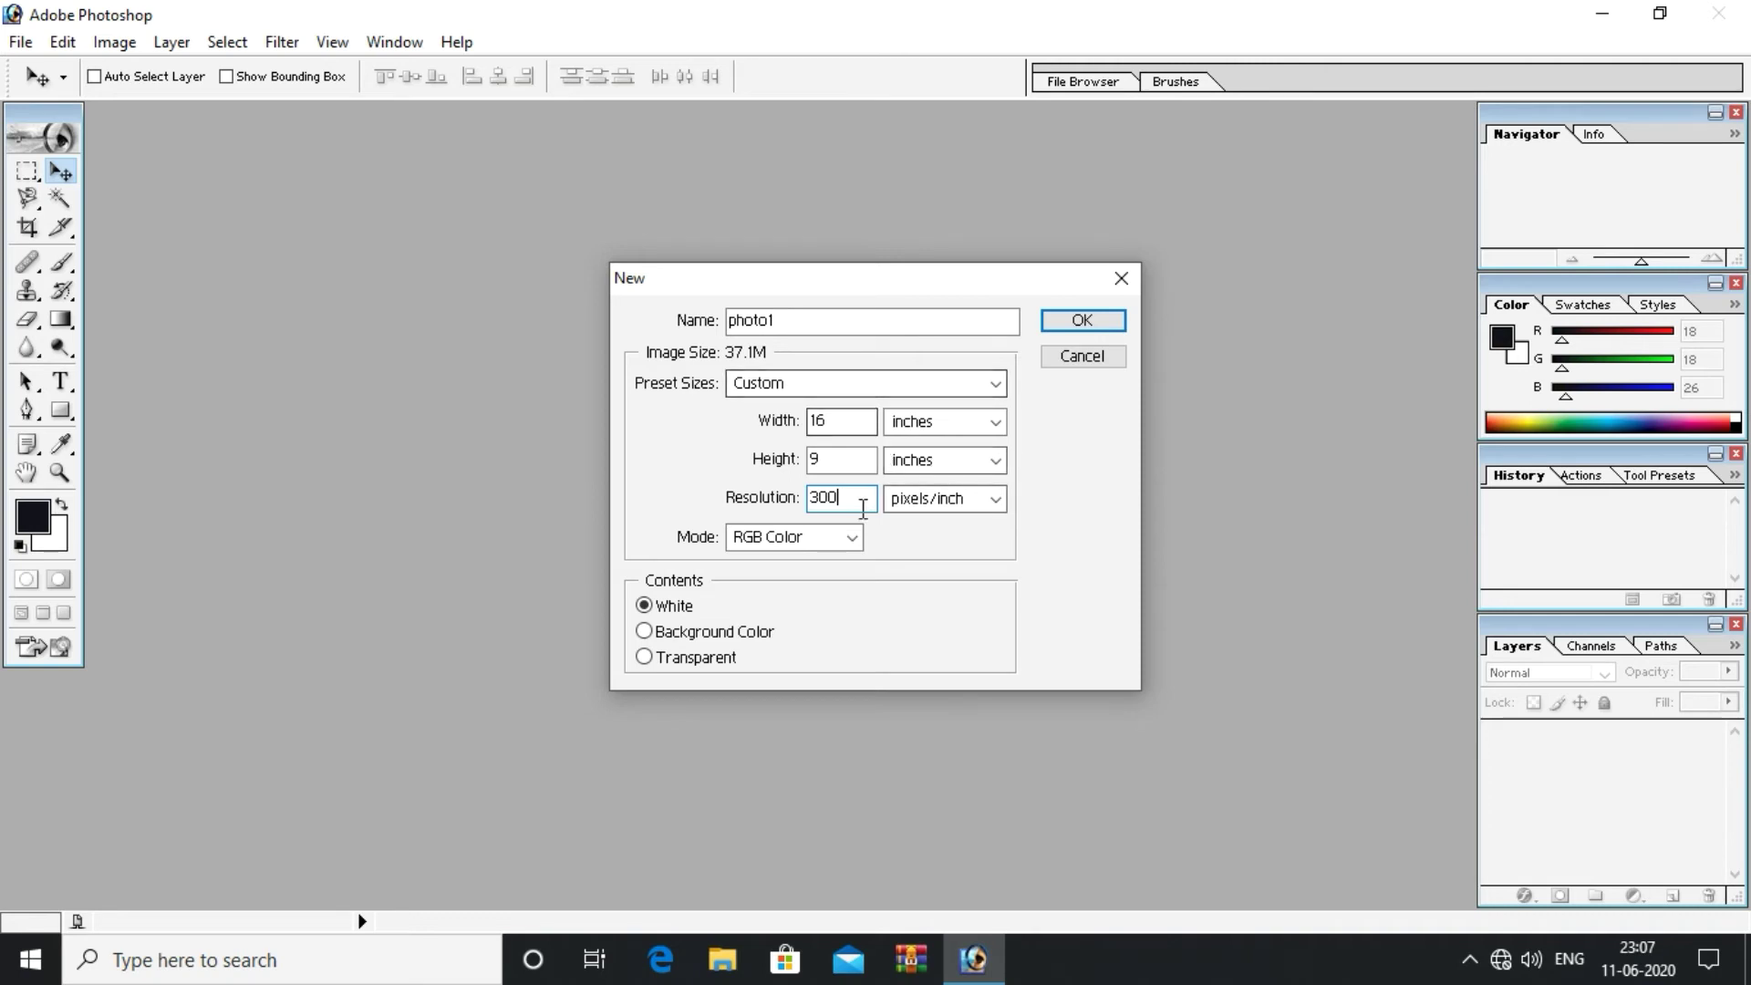
- Set the document resolution to 100 pixels/inch
key("BackSpace")
key("BackSpace")
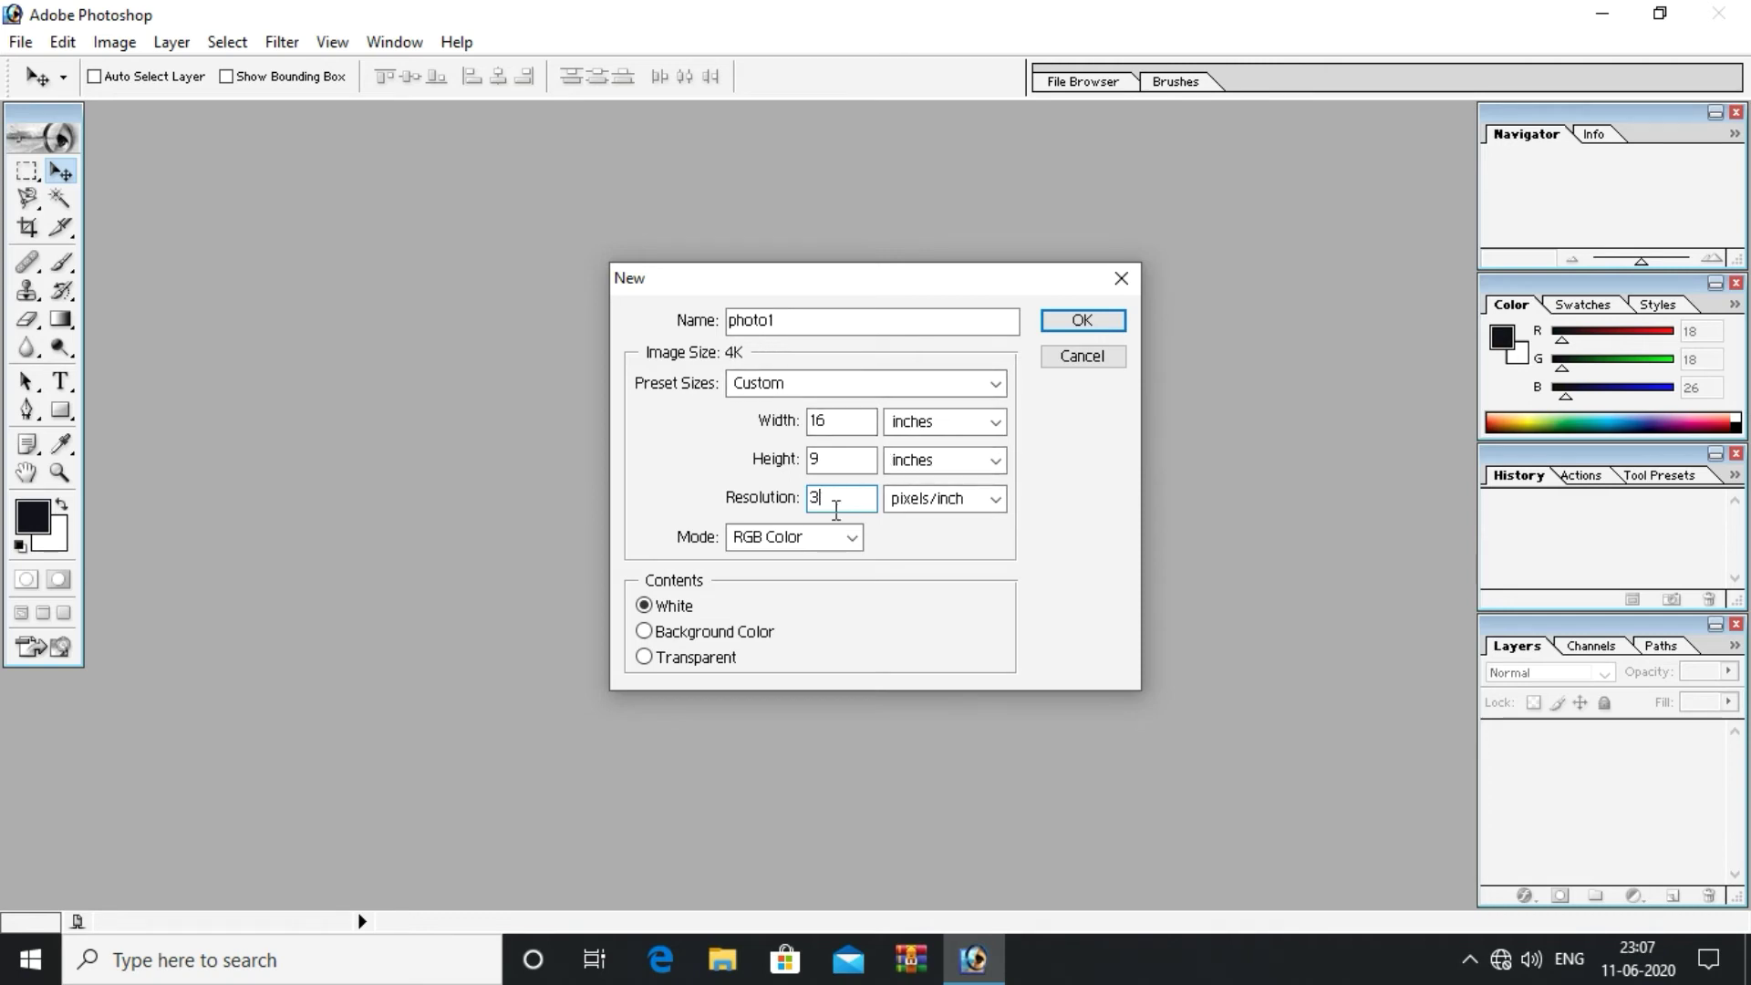
key("BackSpace")
type("100")
- Set the document's mode to RGB Color and its contents to White
left_click(796, 536)
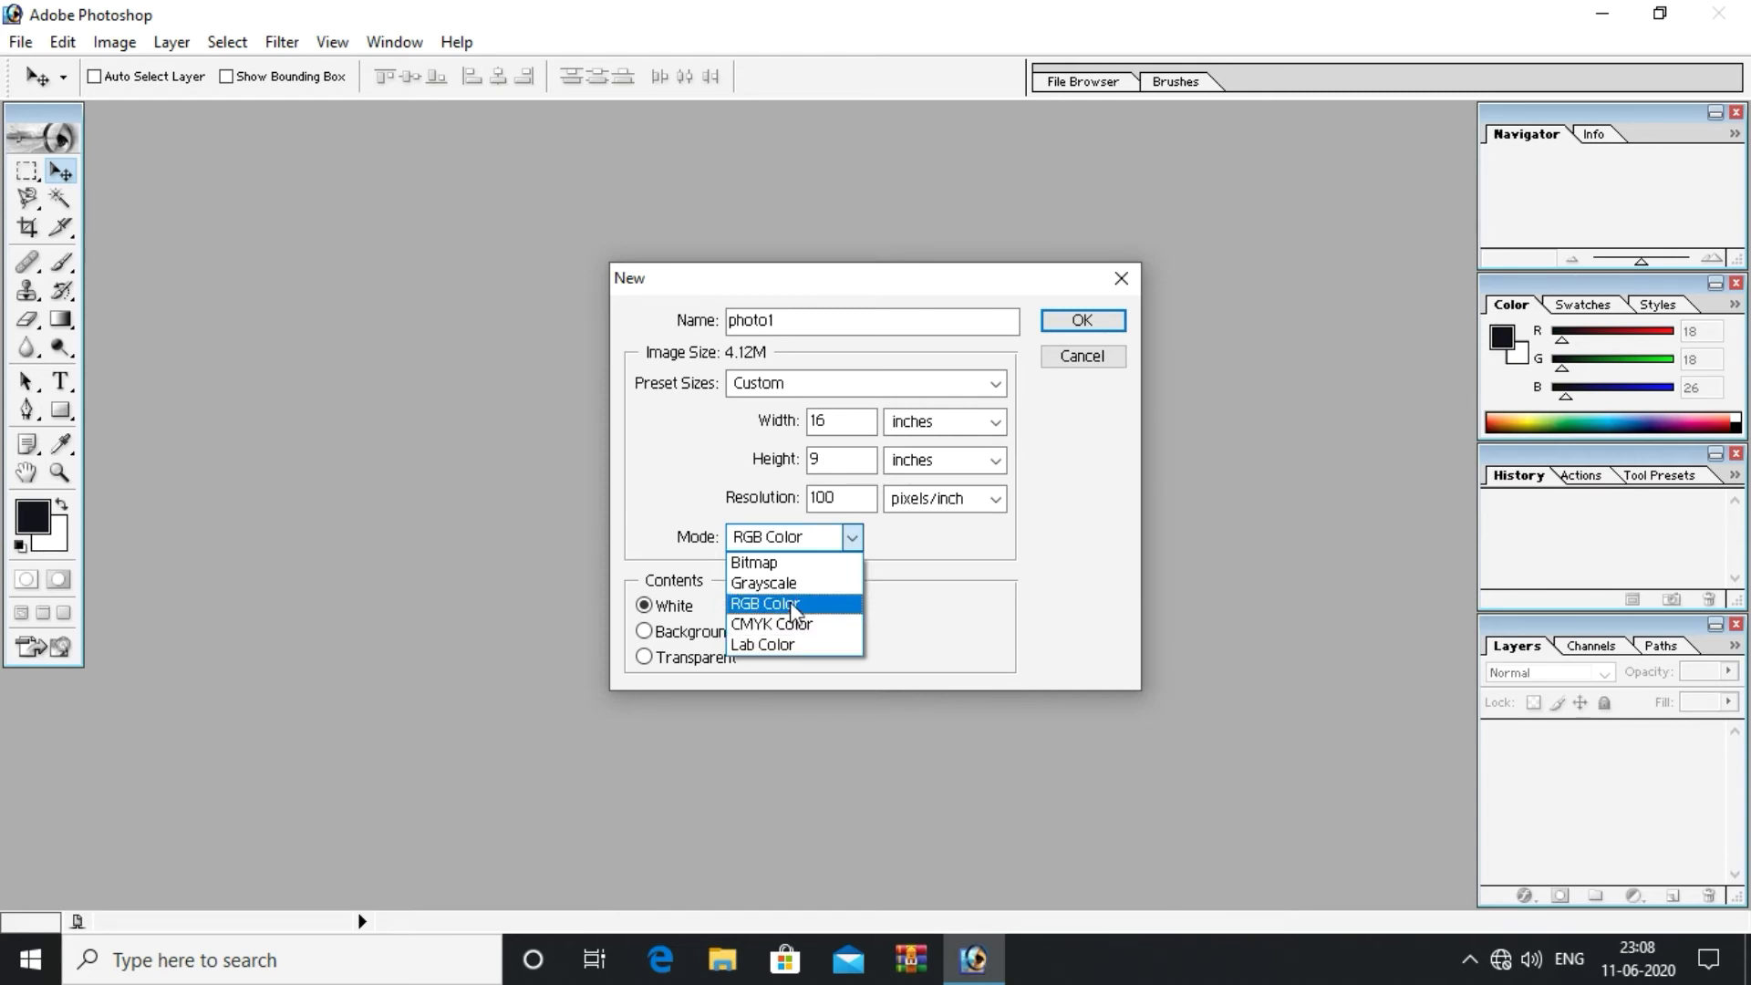
left_click(830, 606)
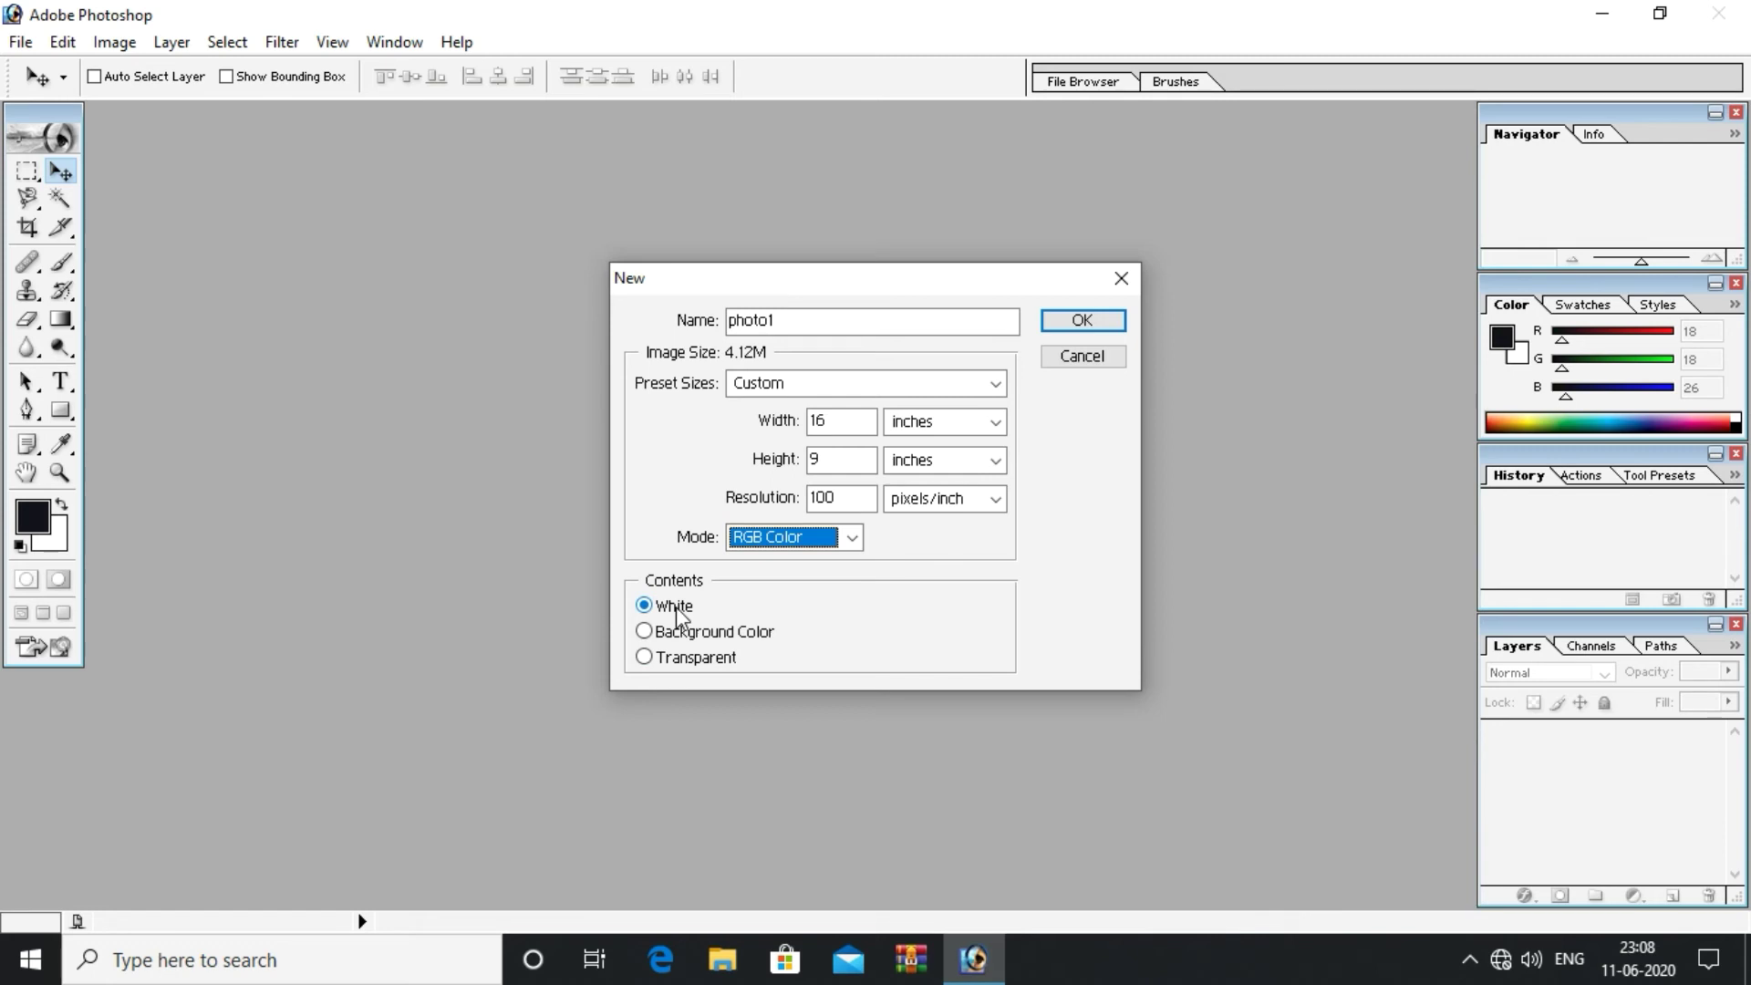
left_click(644, 631)
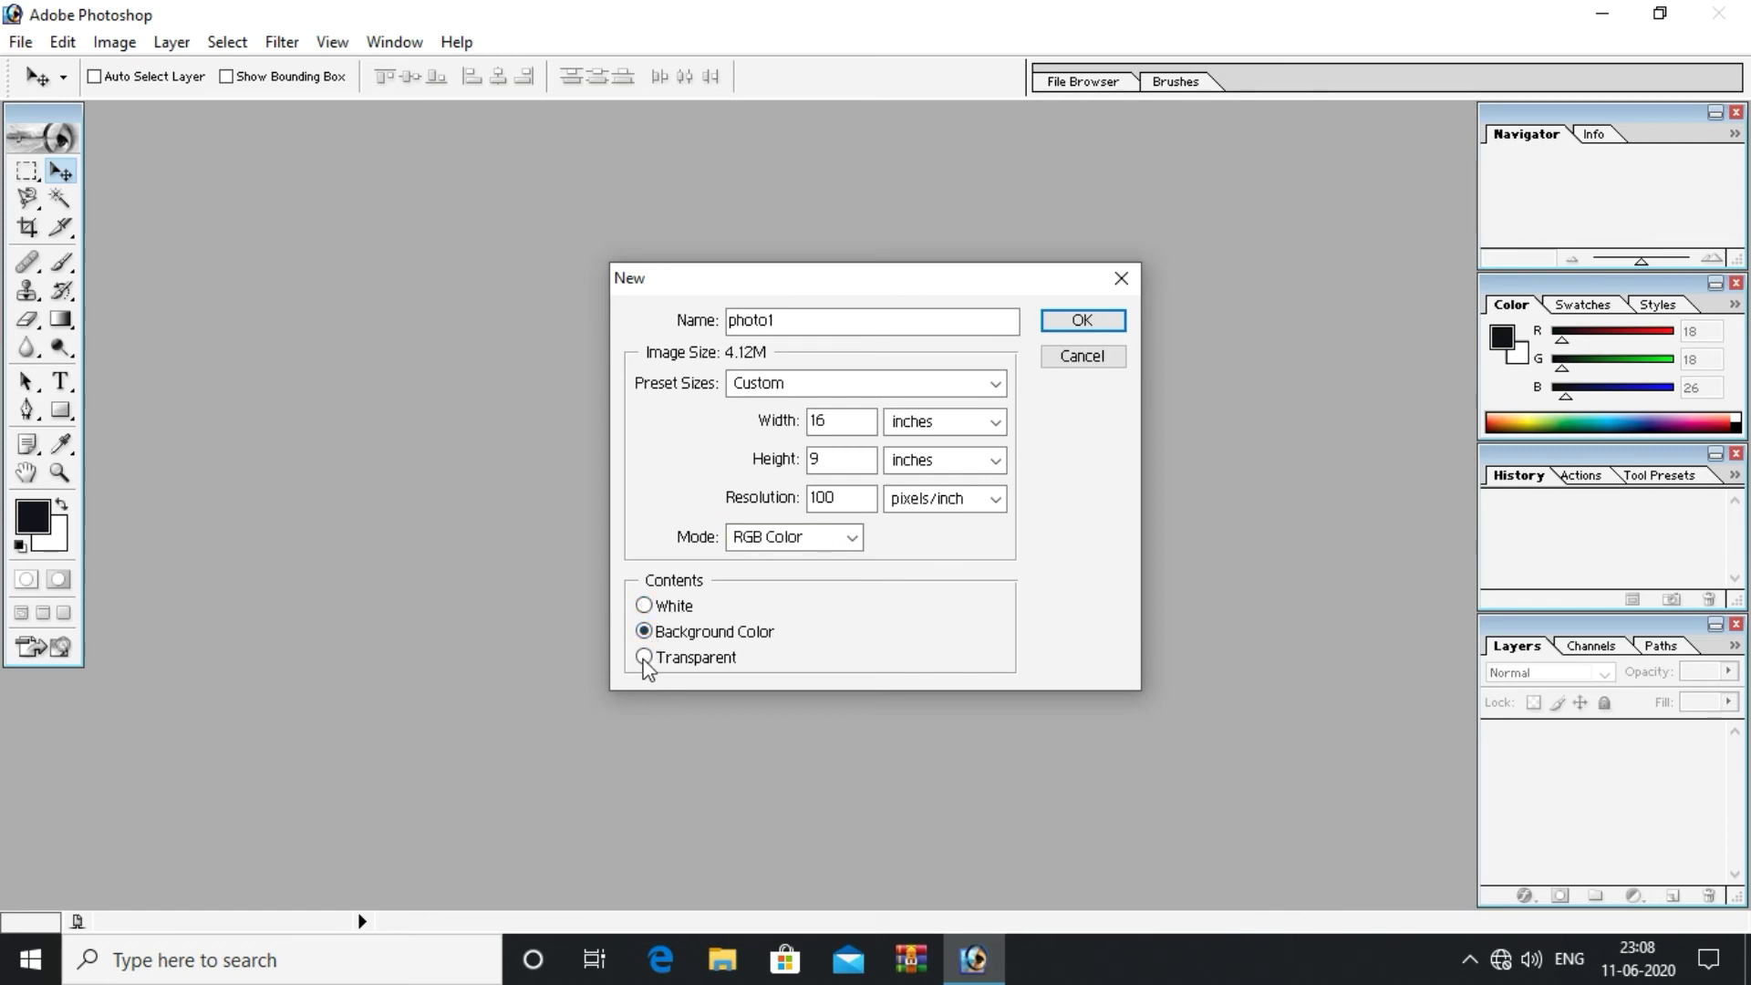
left_click(644, 657)
left_click(644, 607)
left_click(644, 606)
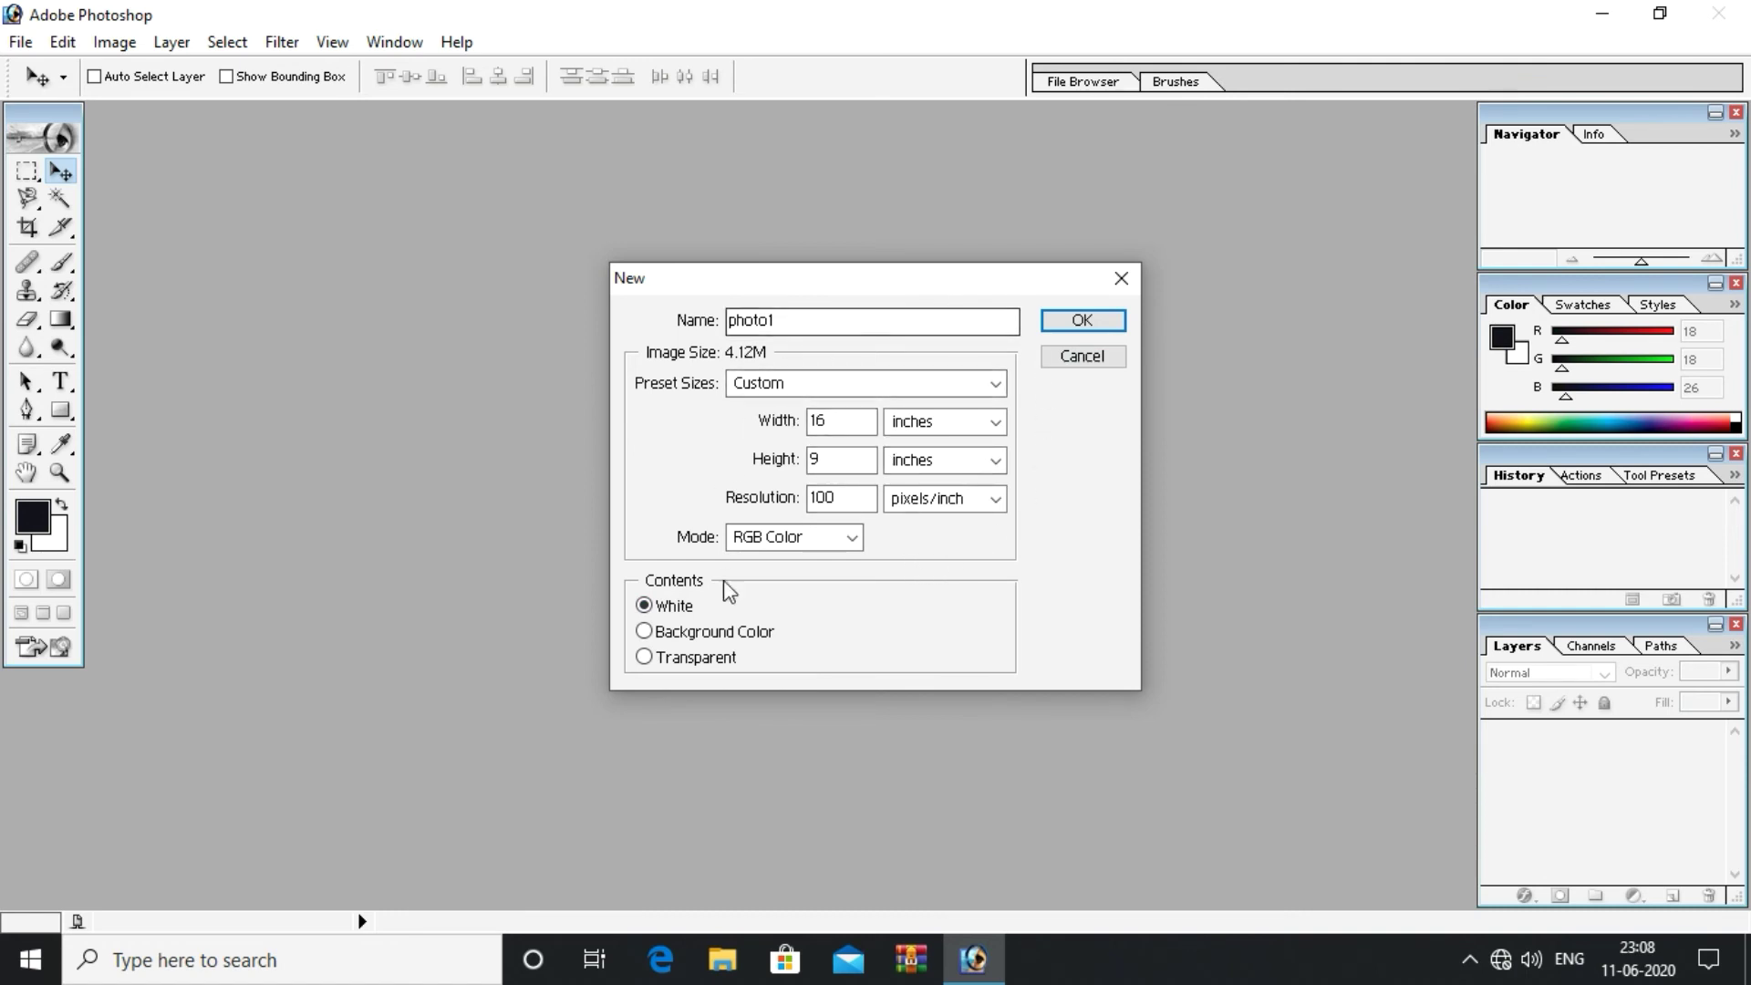
- Choose the 1280 x 720 HDTV 720P preset size for the photo1 document
double_click(809, 316)
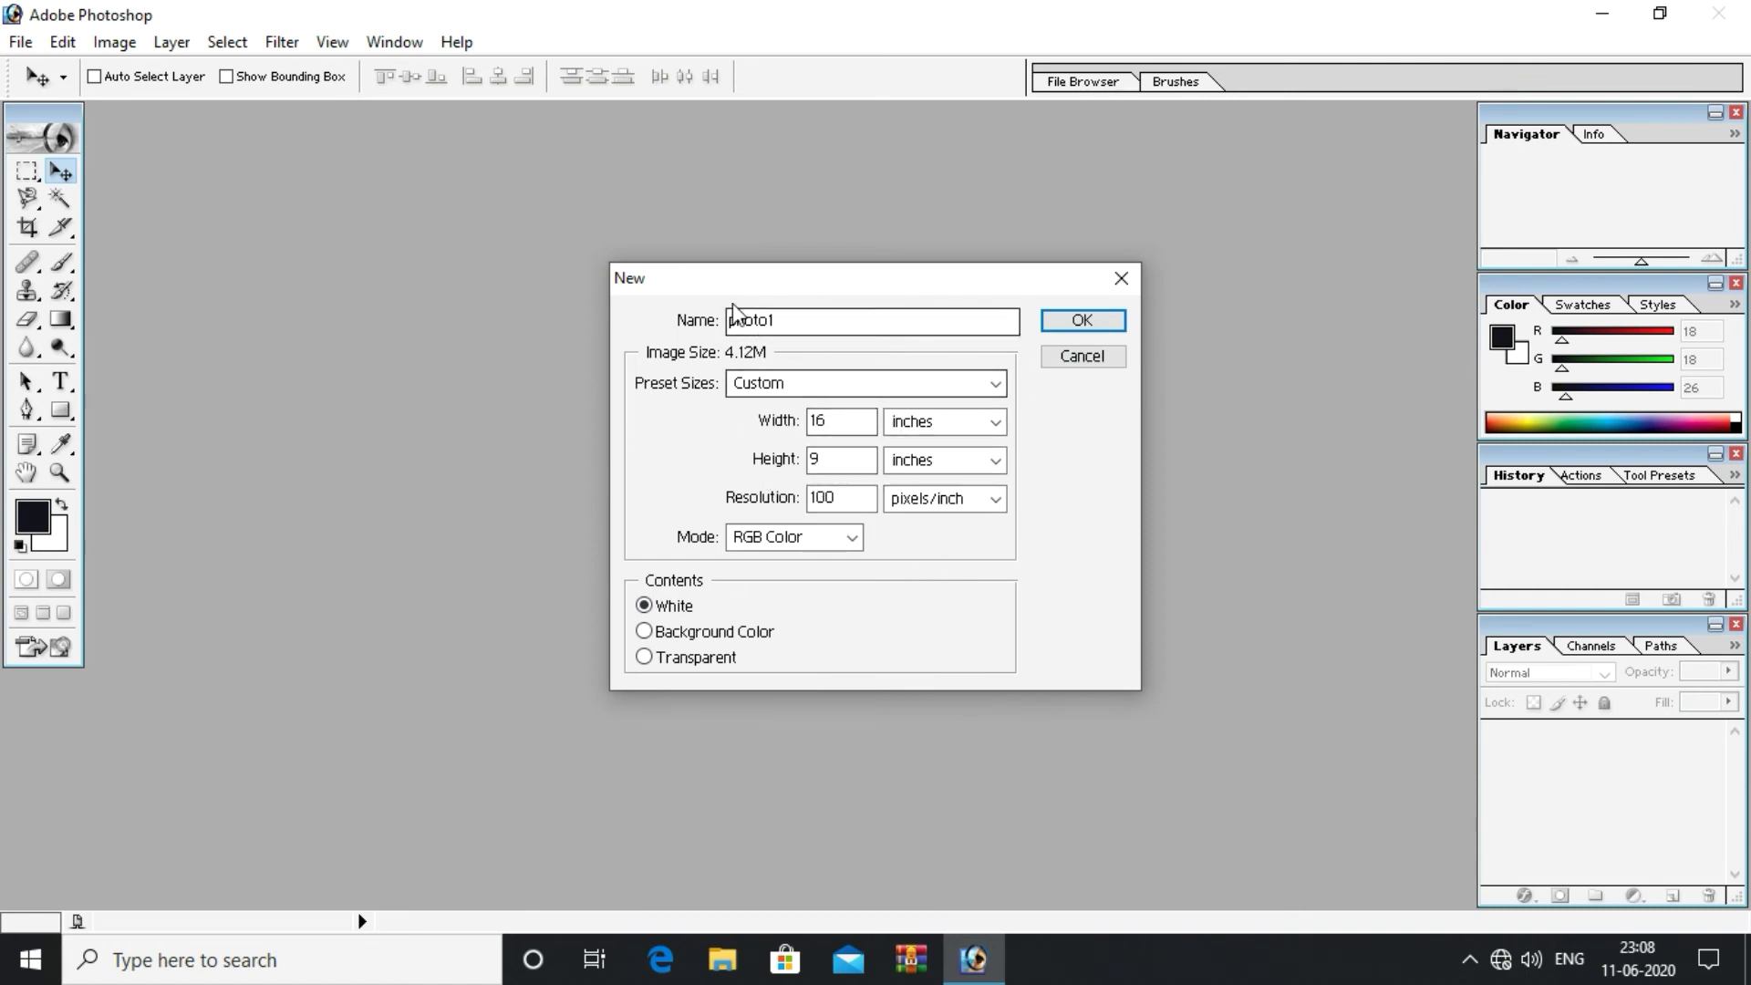
left_click(811, 317)
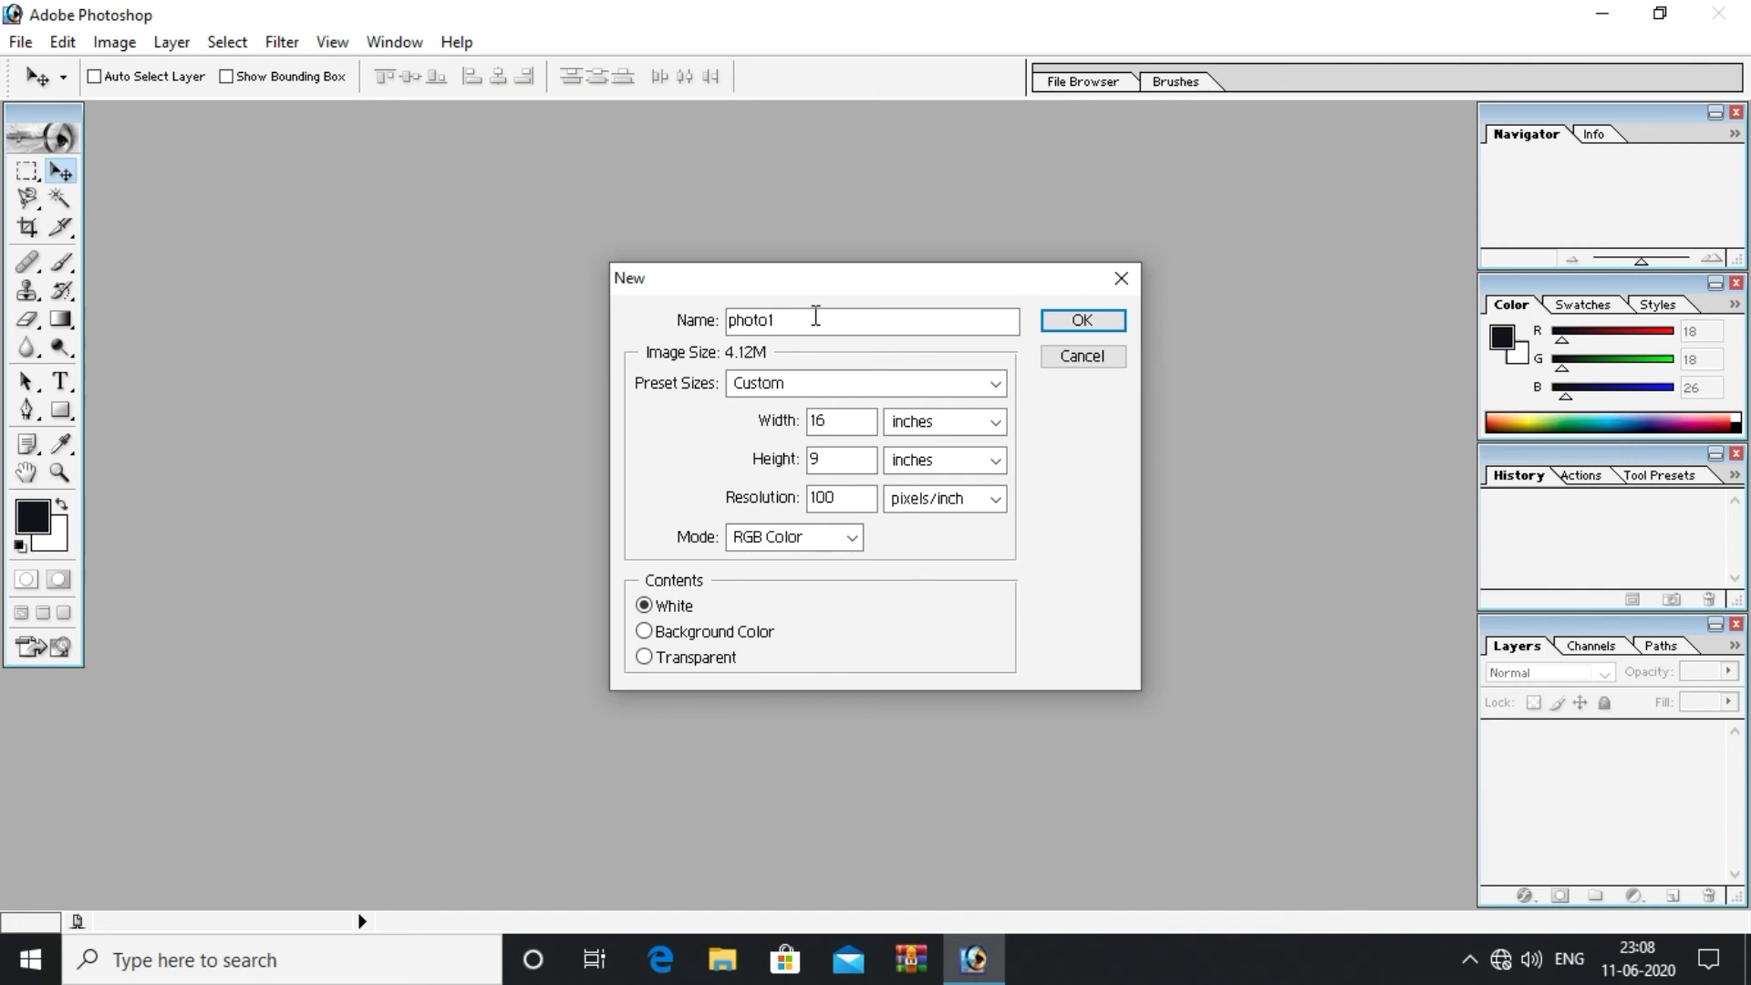
left_click(809, 383)
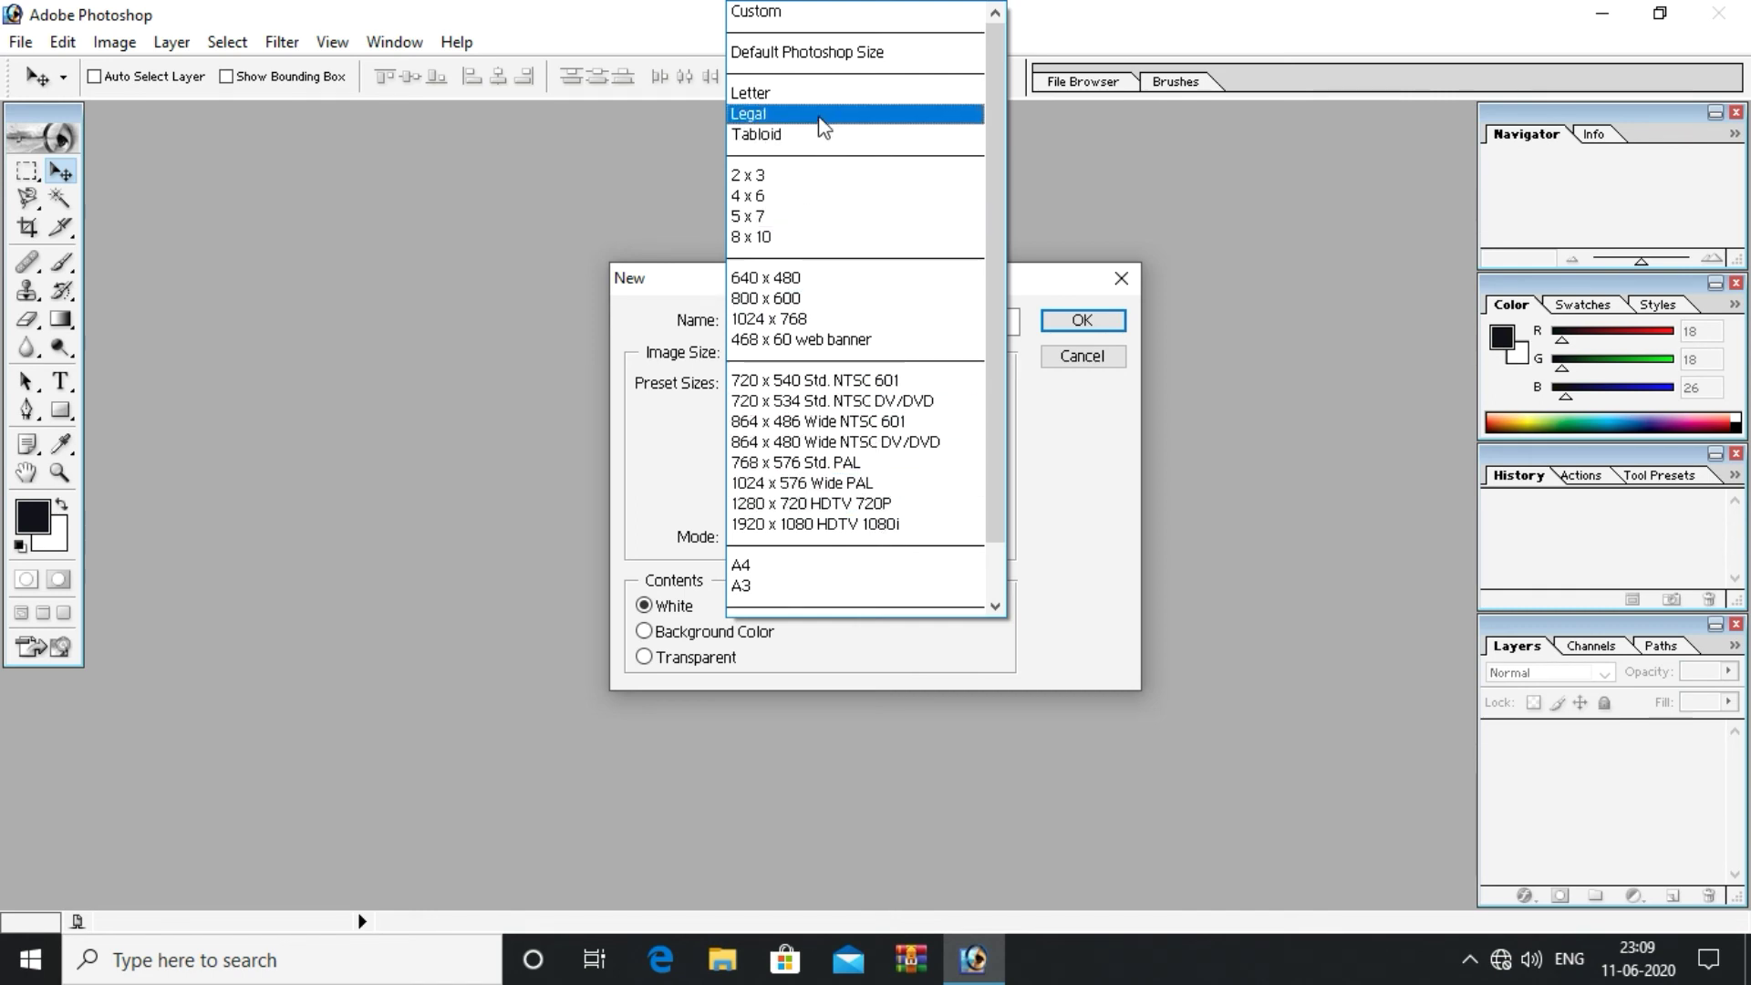
left_click(829, 506)
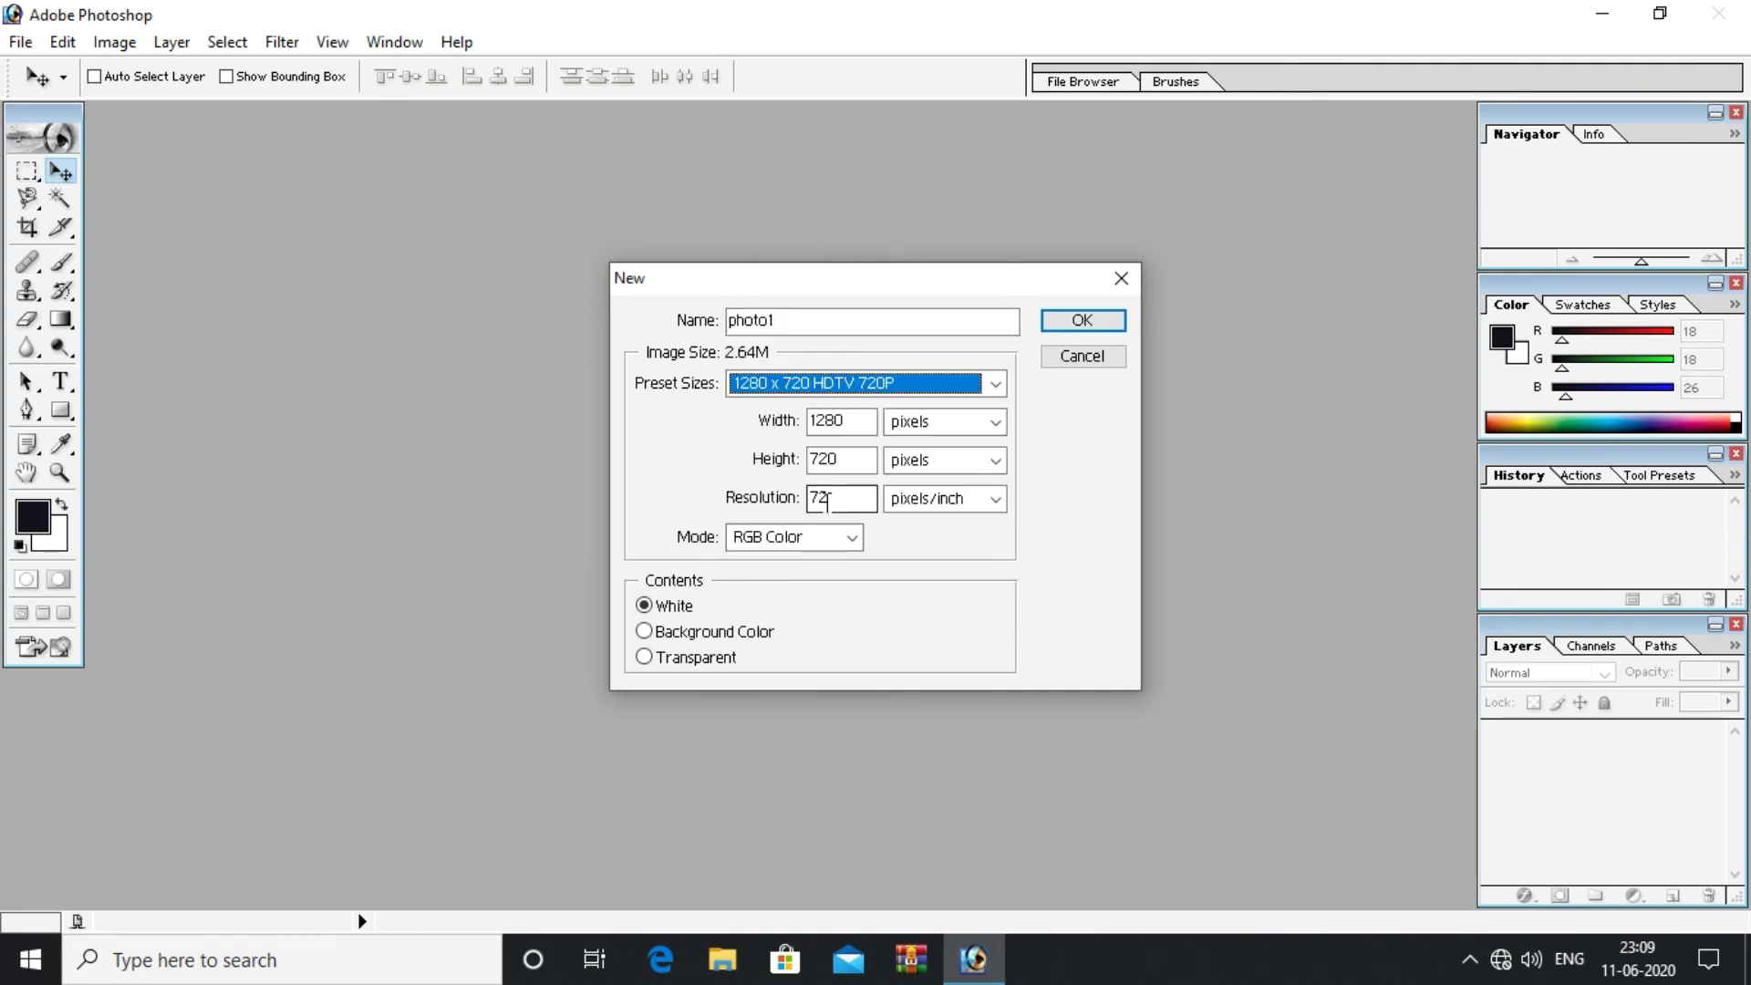
left_click(869, 423)
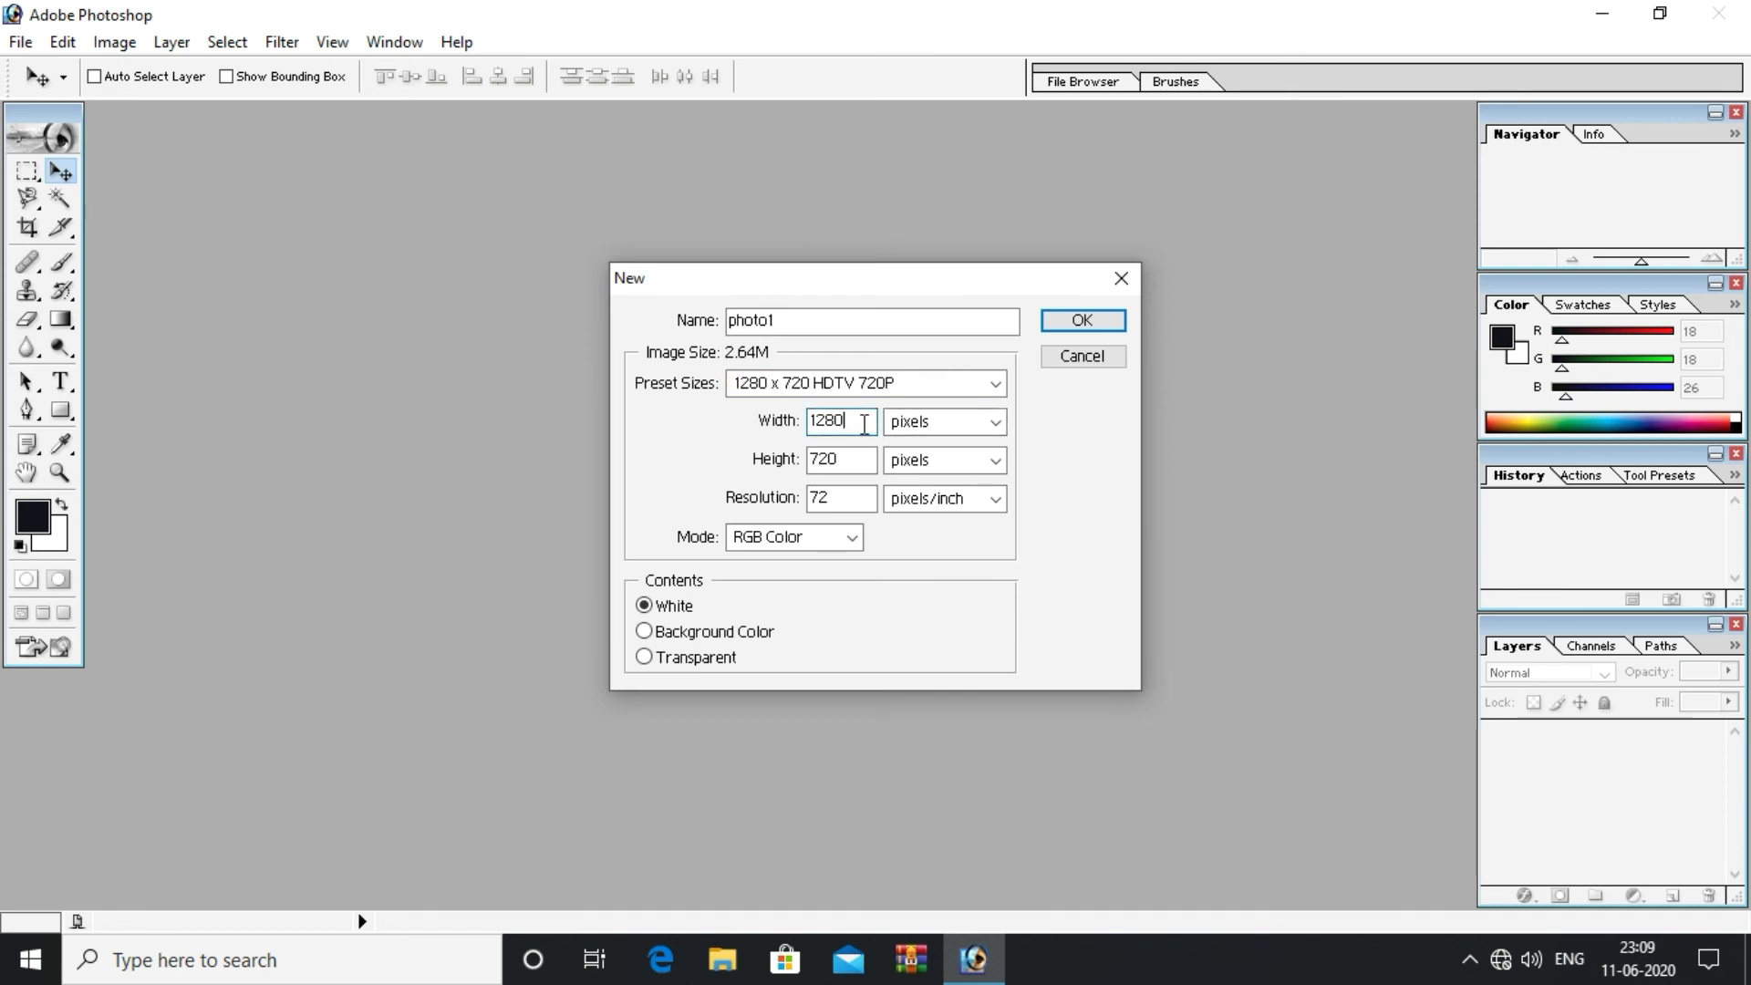
left_click(835, 461)
left_click(835, 399)
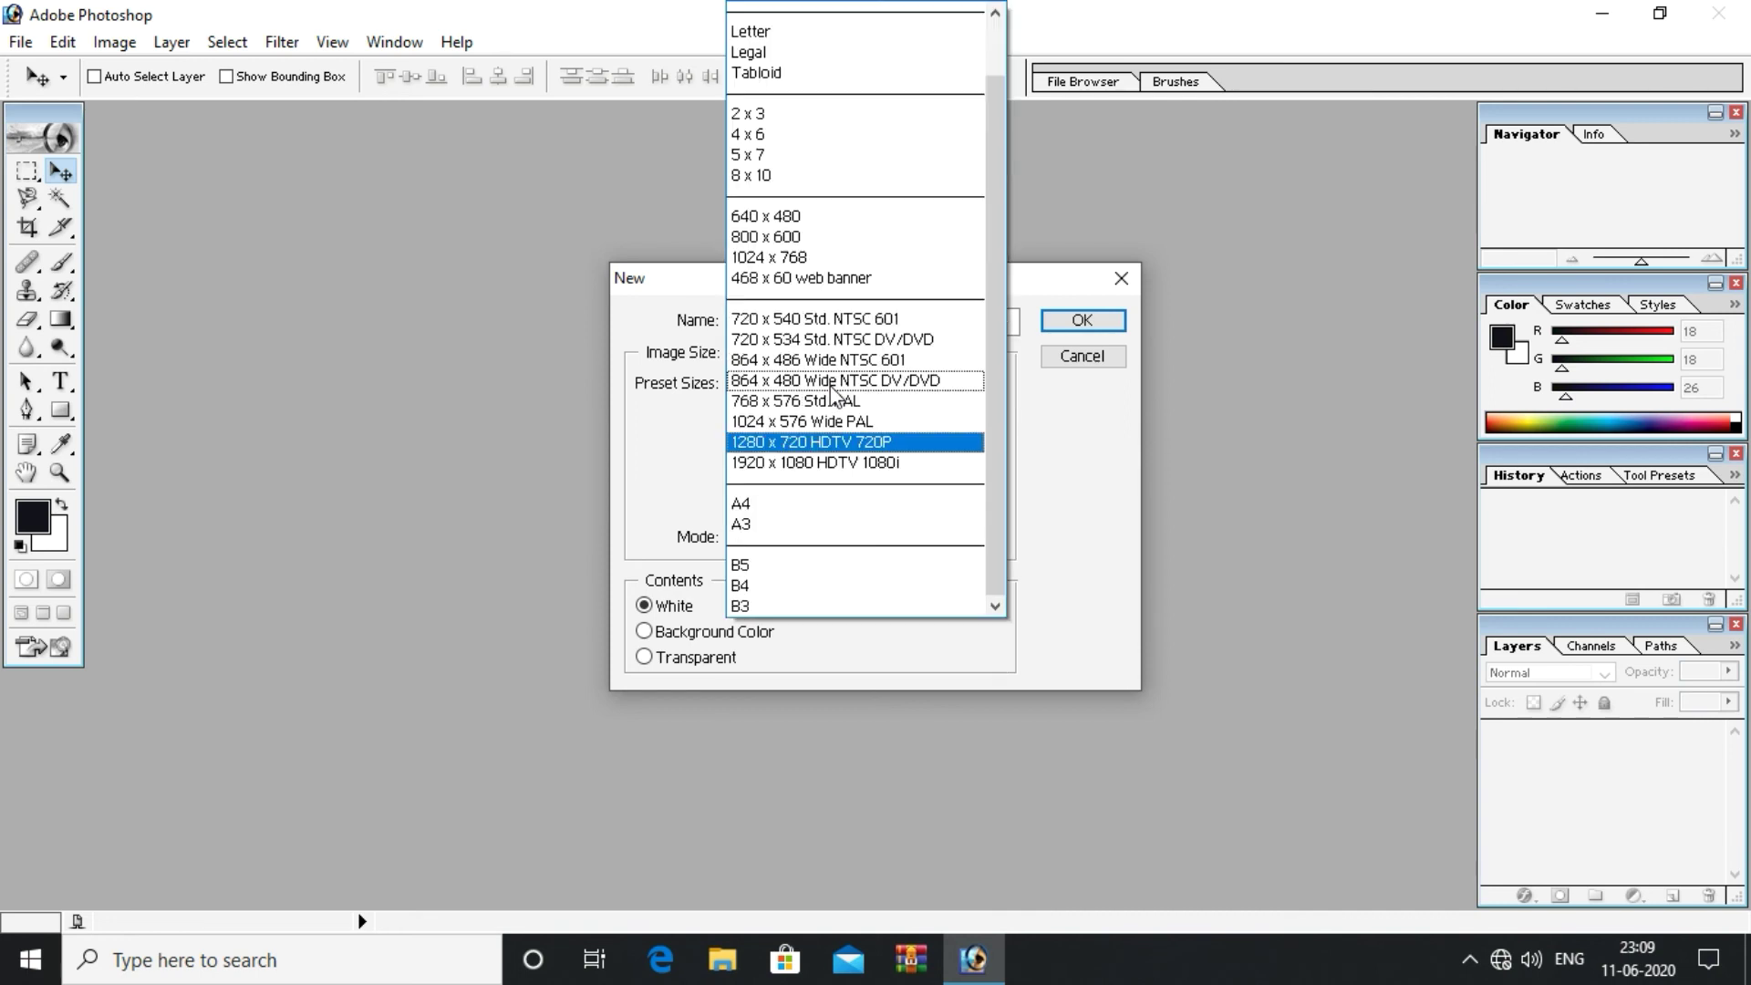
left_click(821, 446)
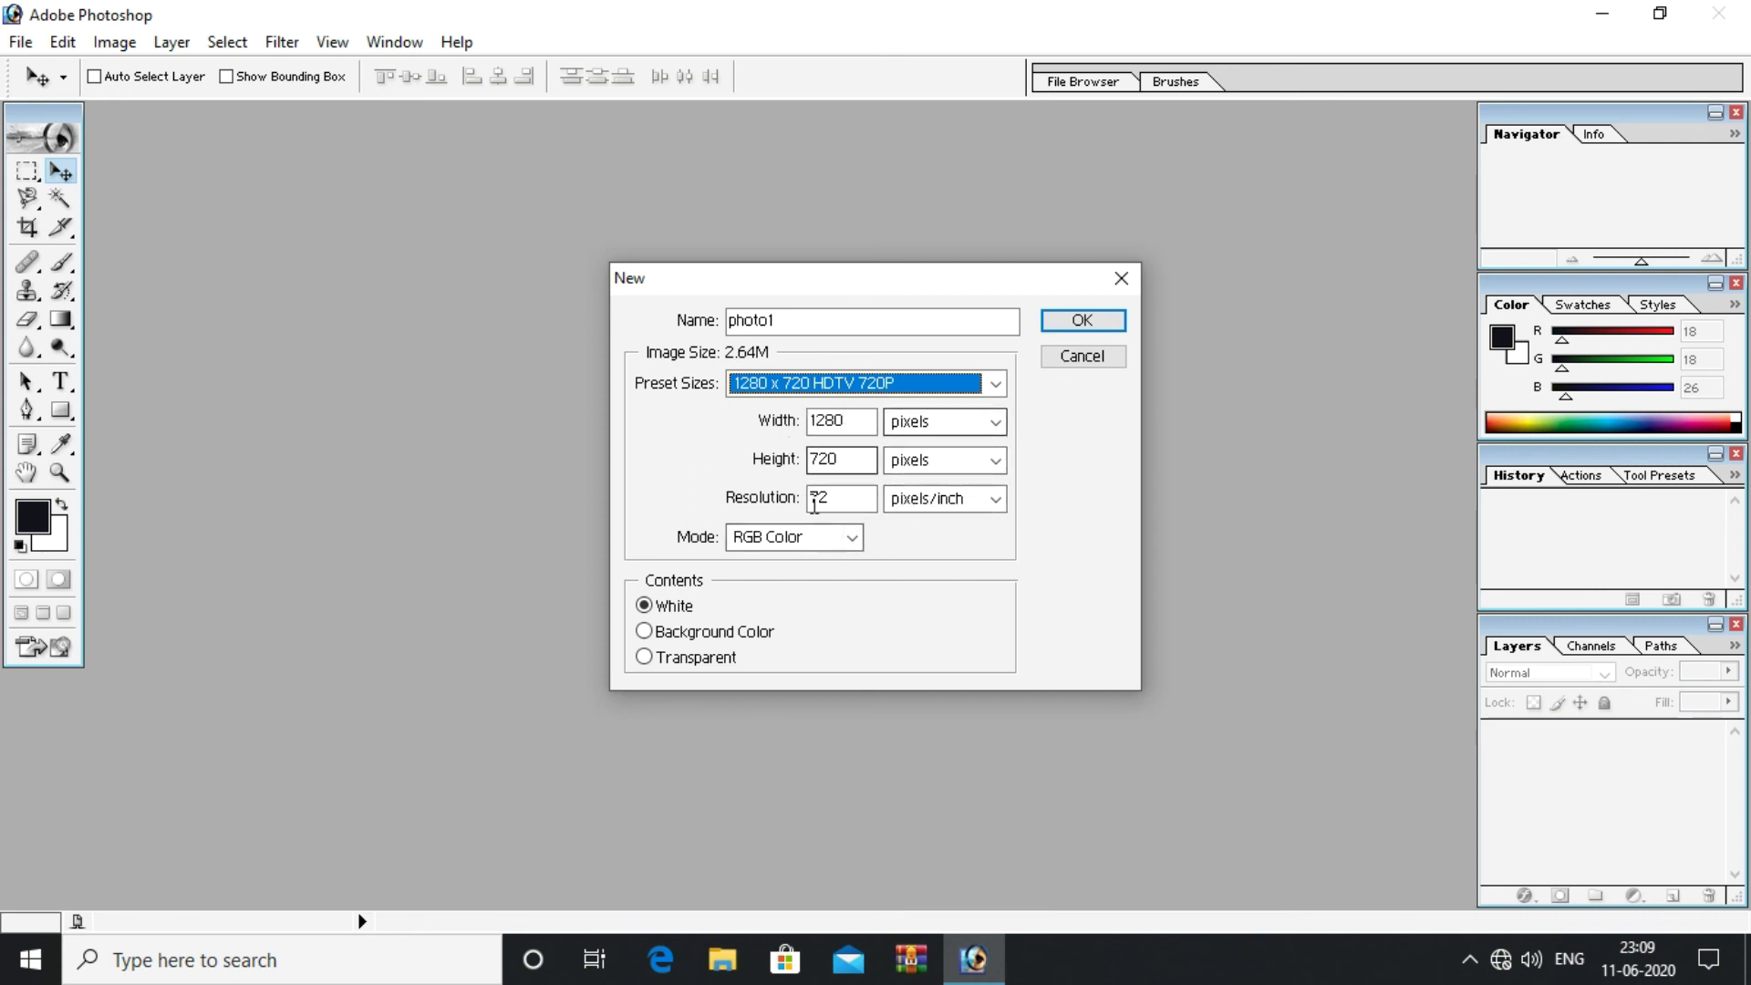
- Create the photo1 document and move its window toward the middle of the workspace
left_click(1112, 323)
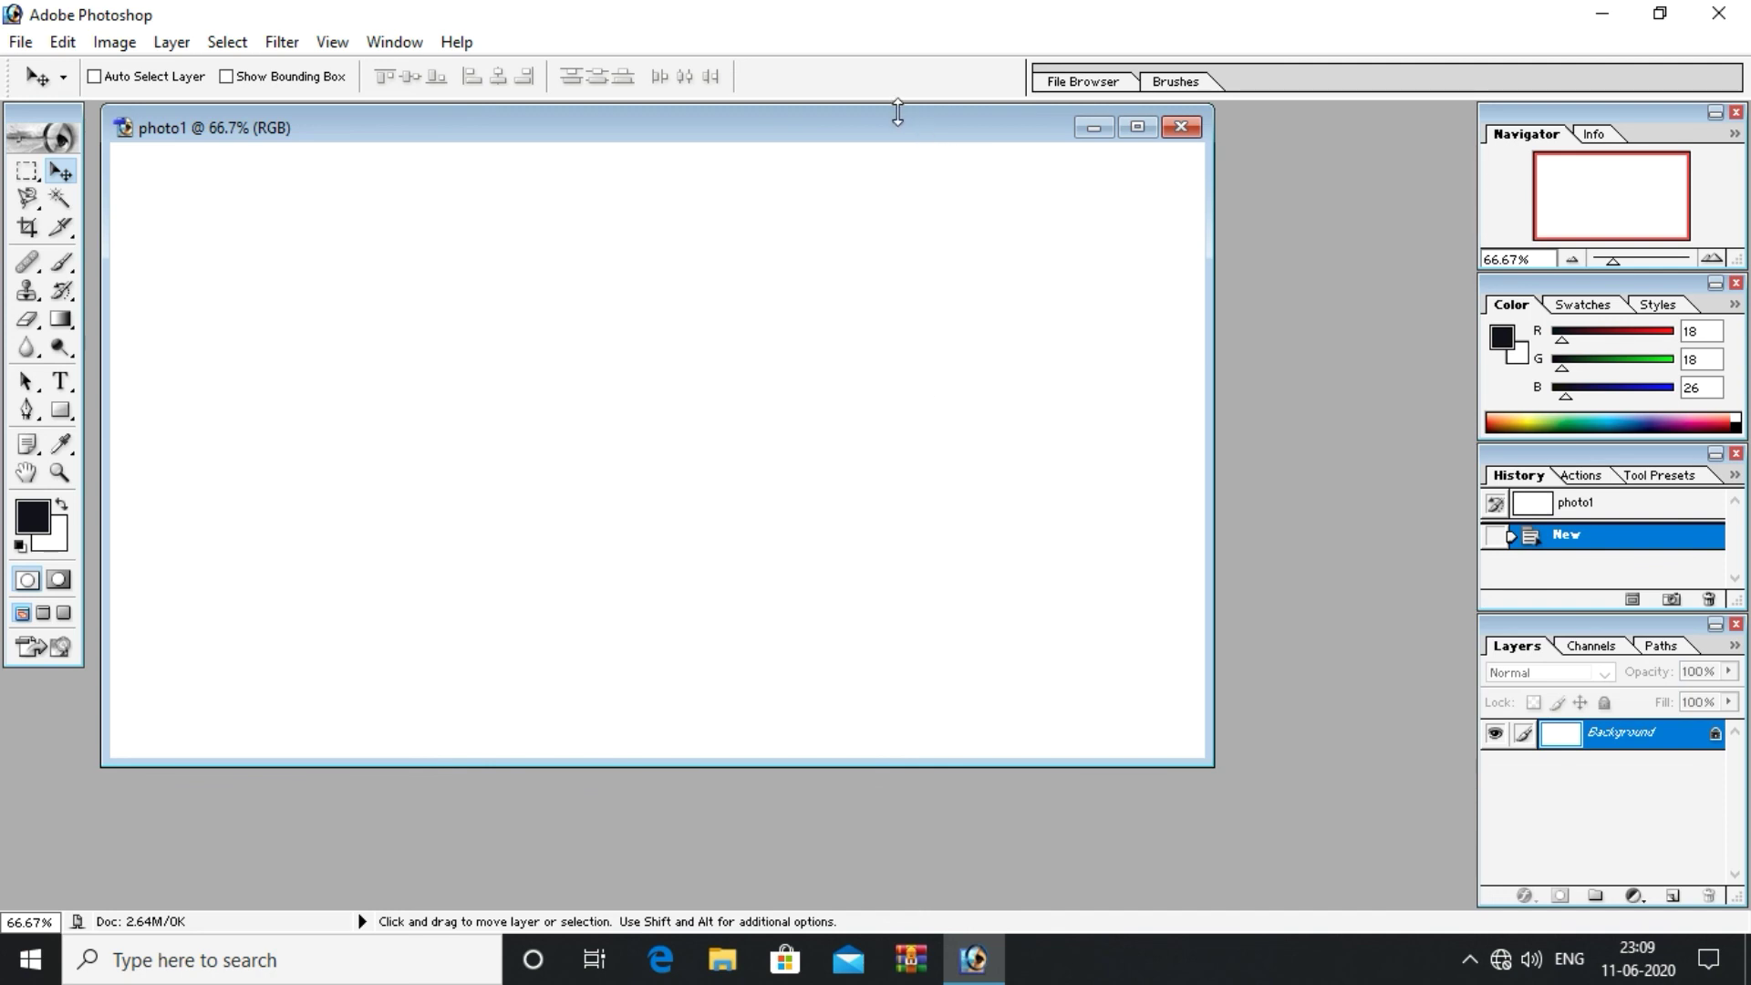
left_click_drag(906, 125, 985, 203)
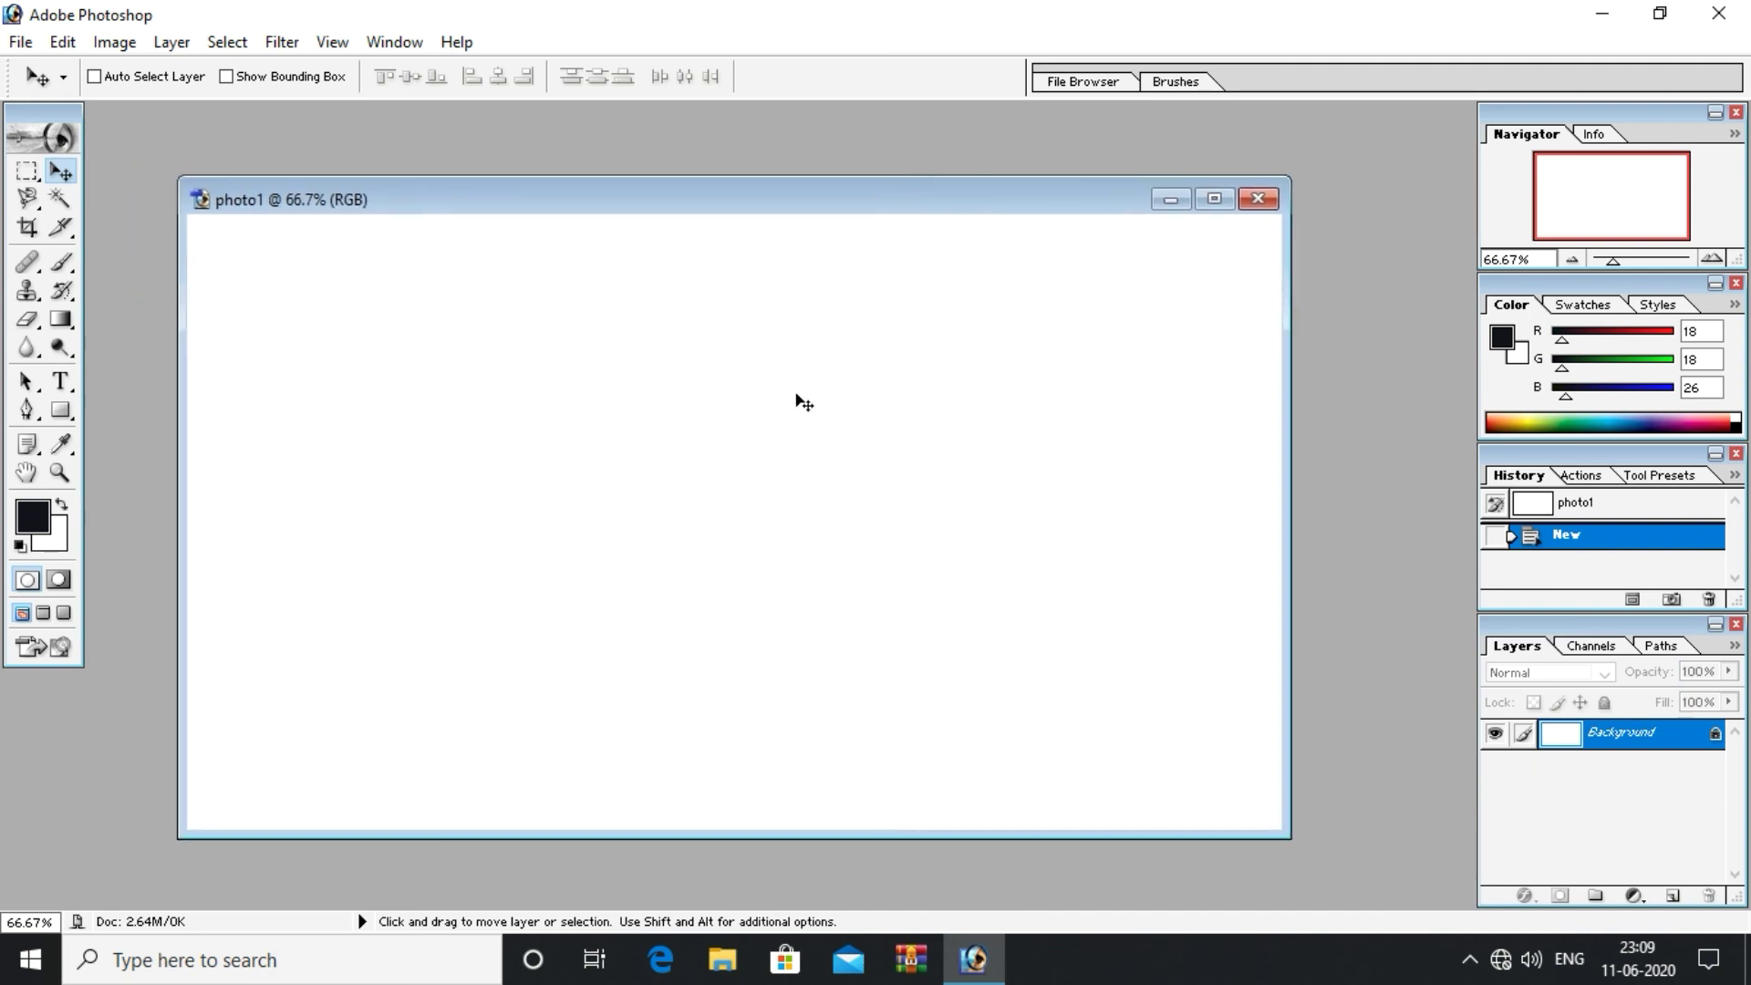